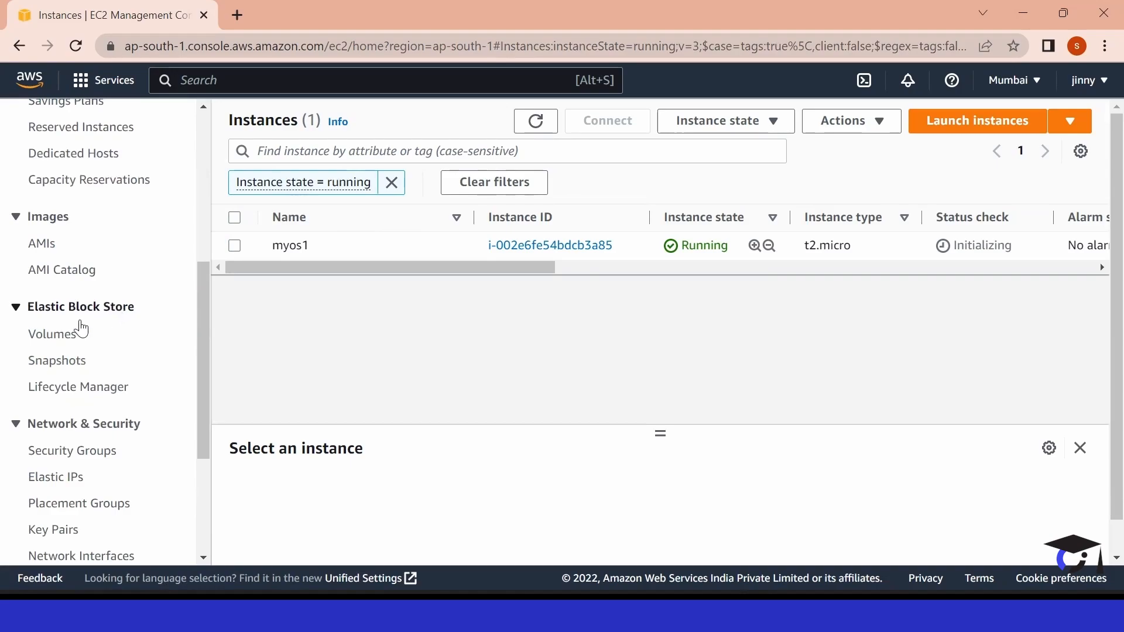
Step: Open the Elastic Block Store volumes list and check the volume's size, availability zone and state
left_click(43, 342)
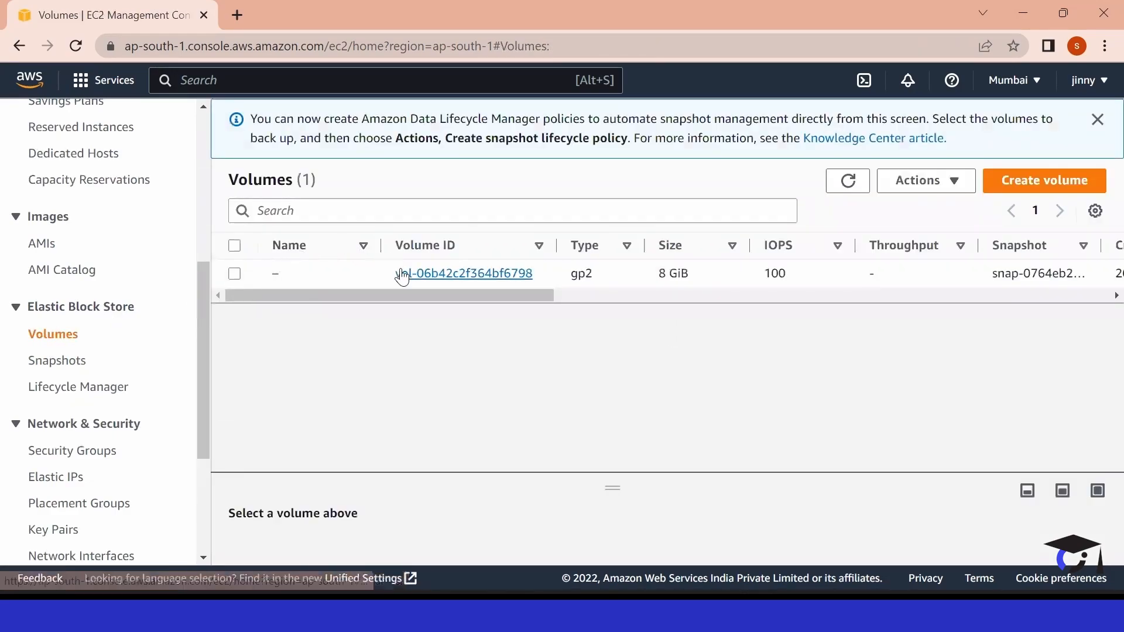
left_click_drag(522, 298, 787, 294)
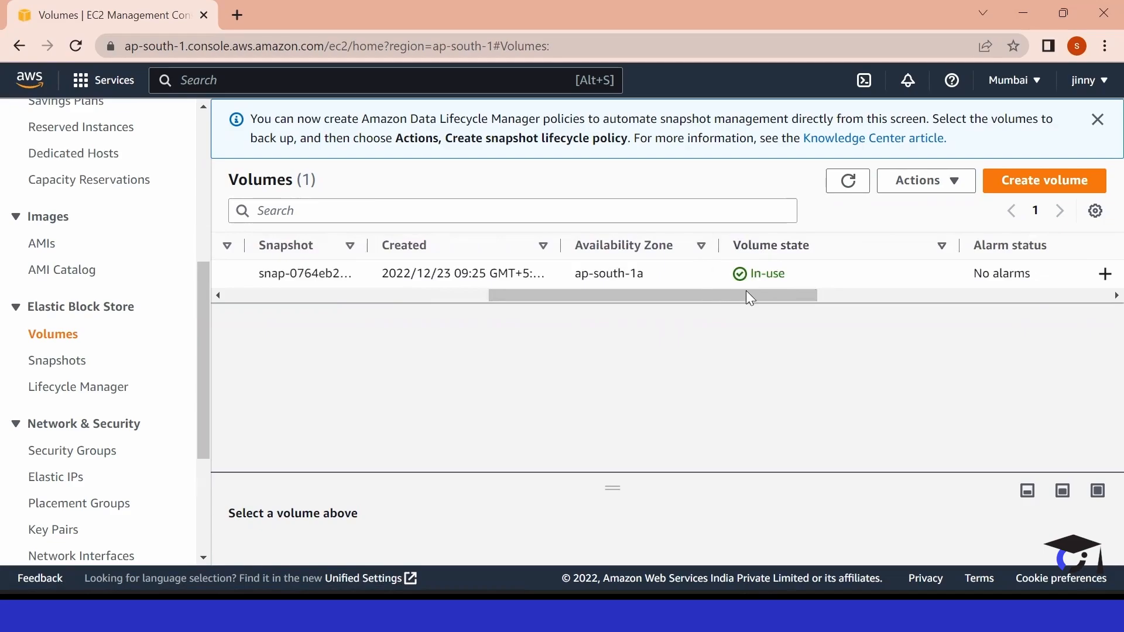
left_click_drag(640, 298, 363, 343)
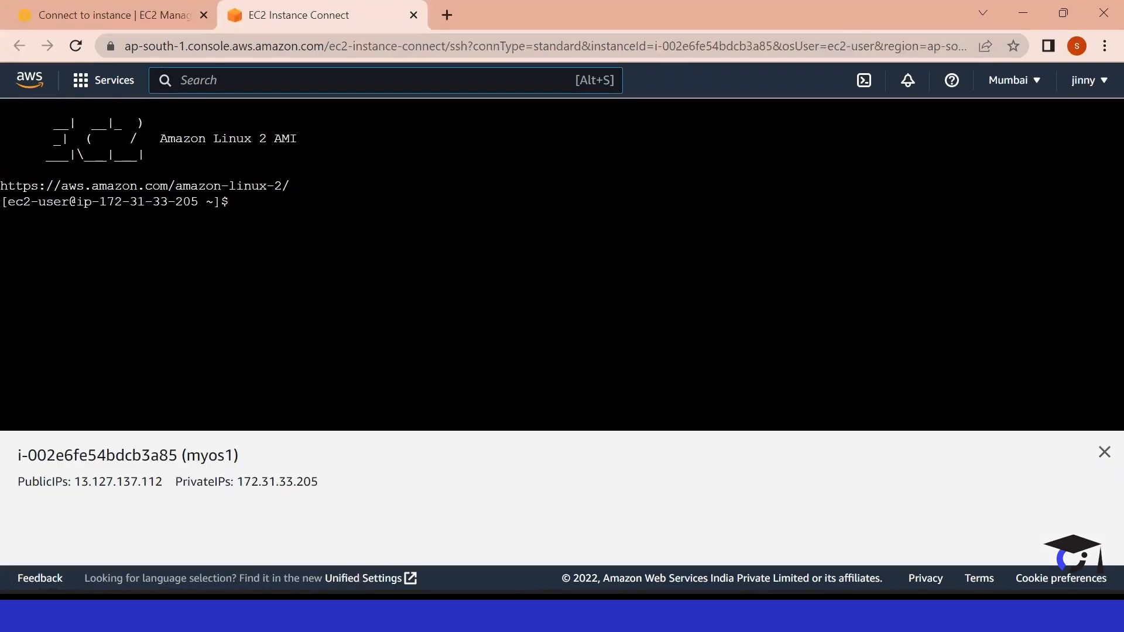
Step: In the instance's terminal session, switch to the root user with sudo su root and clear the screen
key("Return")
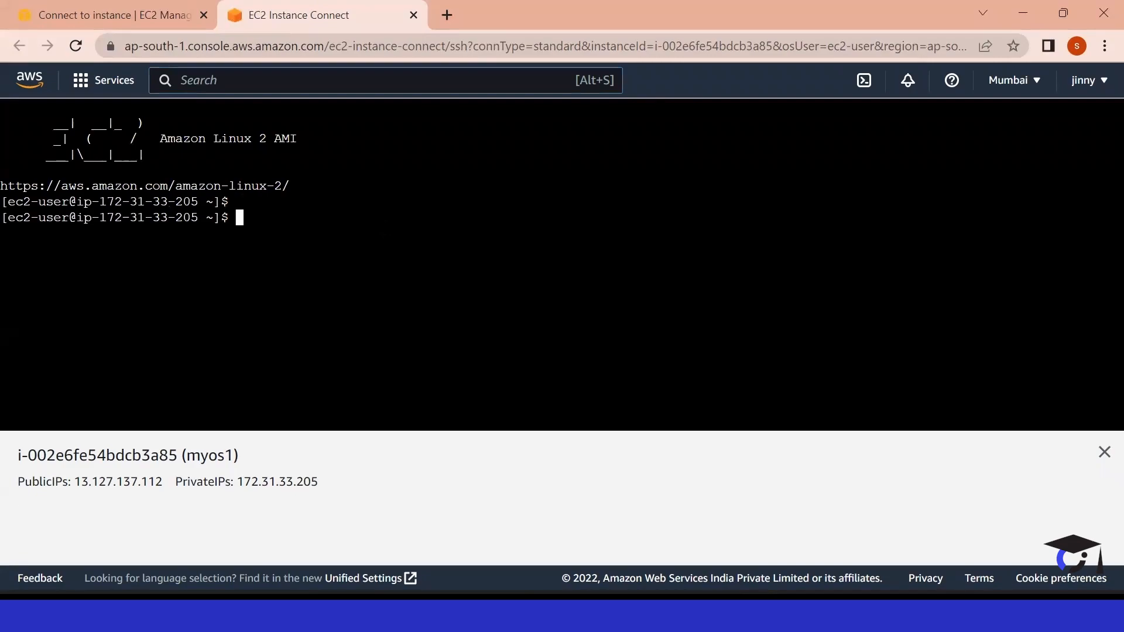
type("sudo su root")
key("Return")
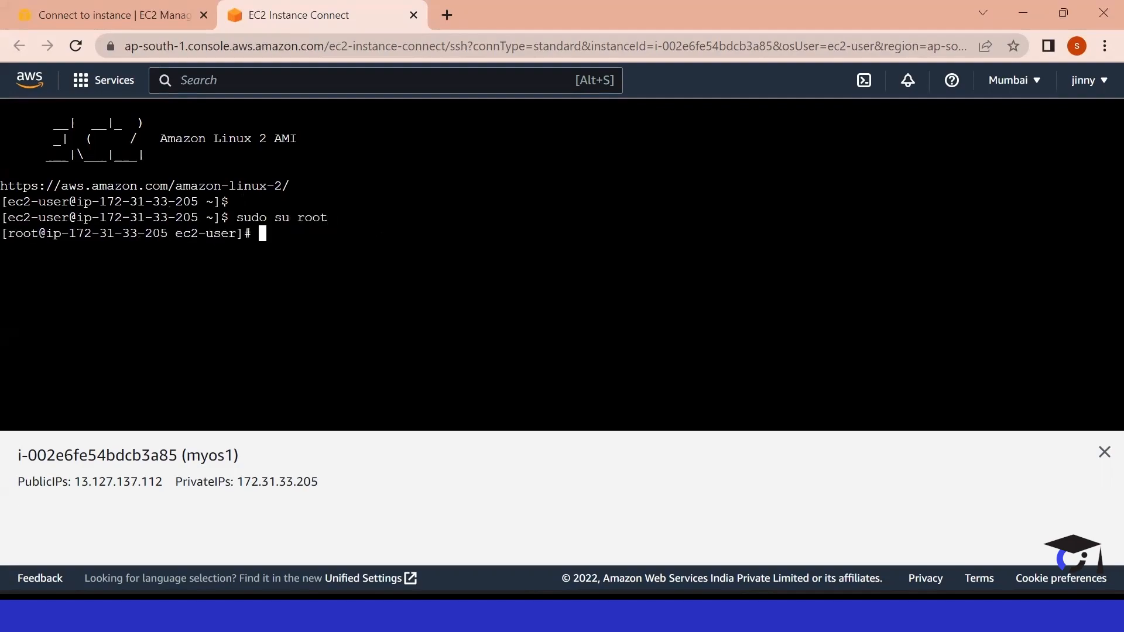
type("clear")
key("Return")
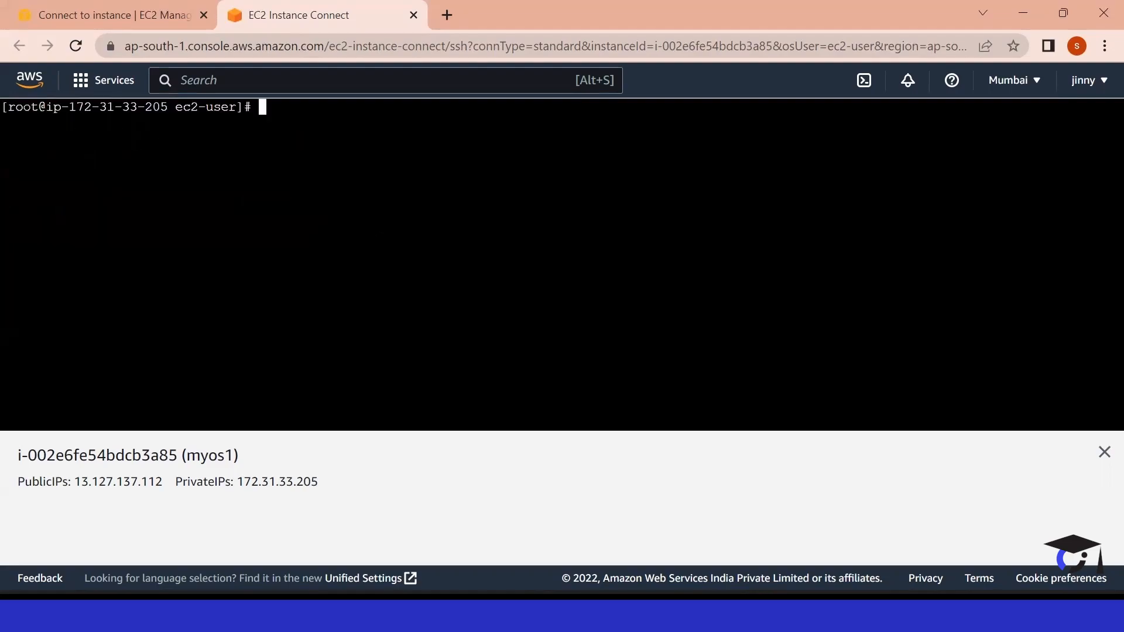
Step: List the instance's disks with fdisk -l and check the size of /dev/xvda
type("fdisk -l")
key("Return")
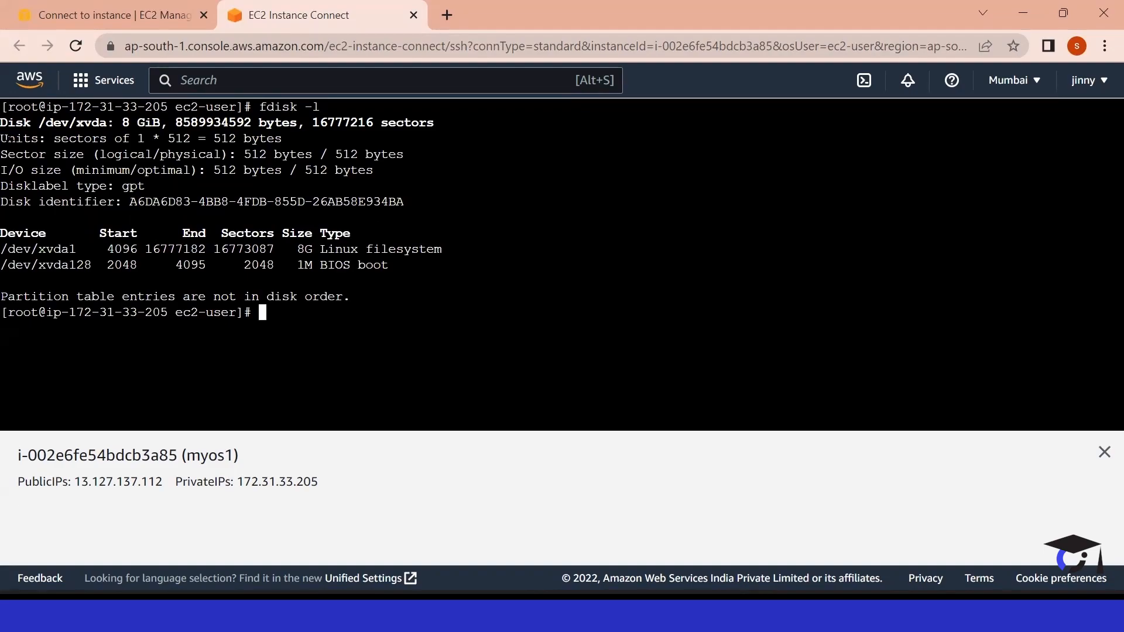
left_click_drag(2, 120, 166, 124)
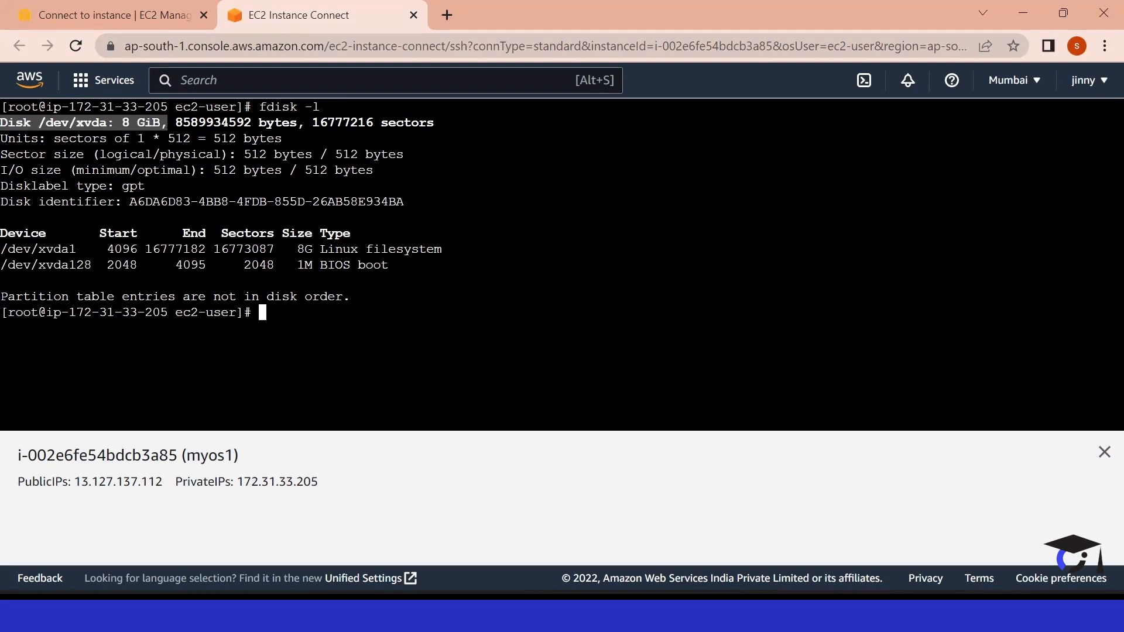
left_click(166, 124)
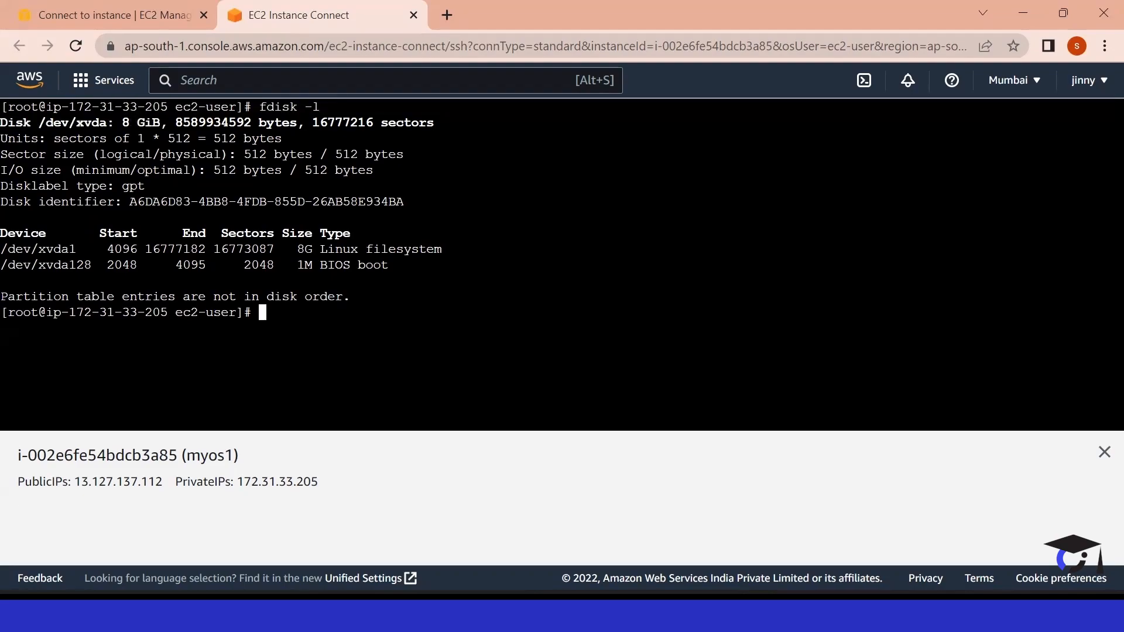
Step: Show file system usage with df -h and examine the root file system on /dev/xvda1
type("df -h")
key("Return")
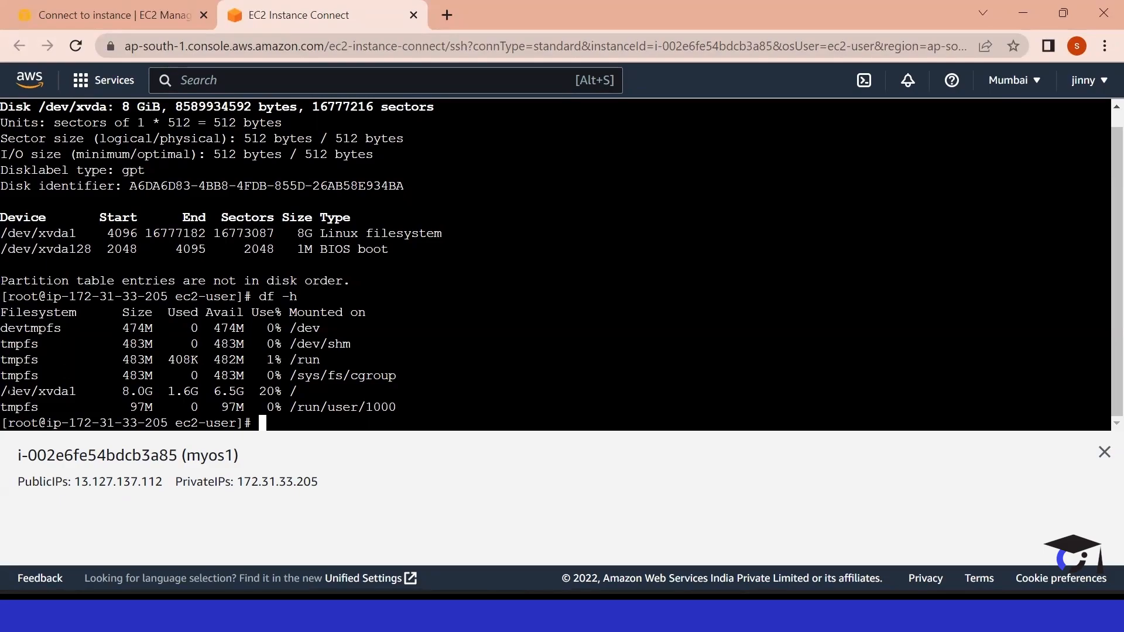
left_click_drag(7, 391, 305, 391)
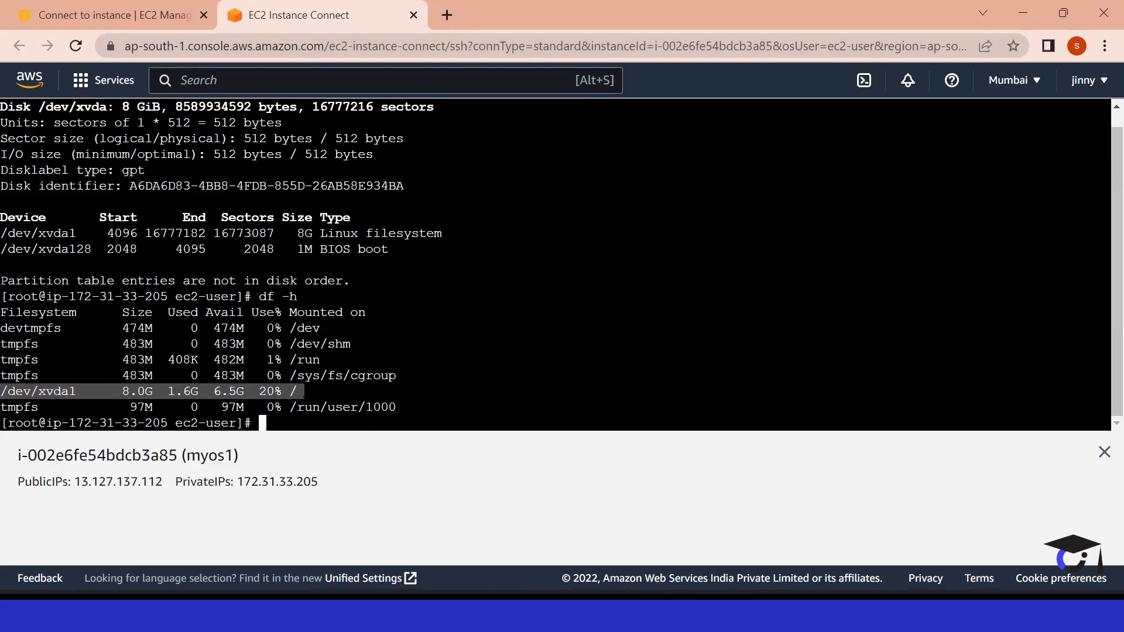
left_click(297, 392)
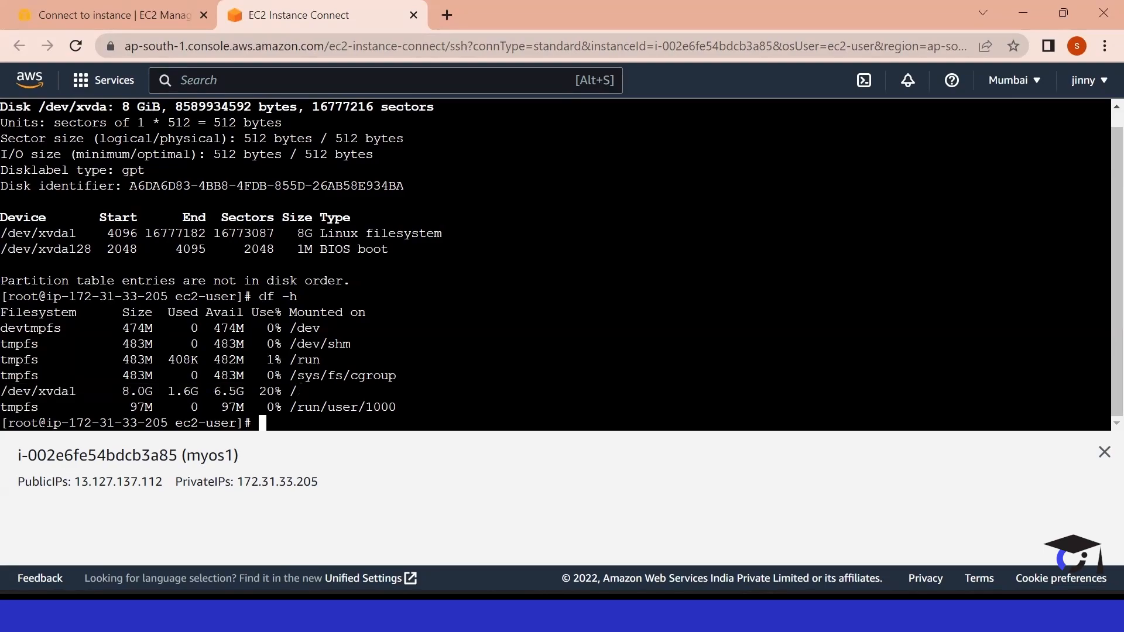
Step: Return to the EC2 console, leave the instance connection page and open the Elastic Block Store volumes list
left_click(117, 13)
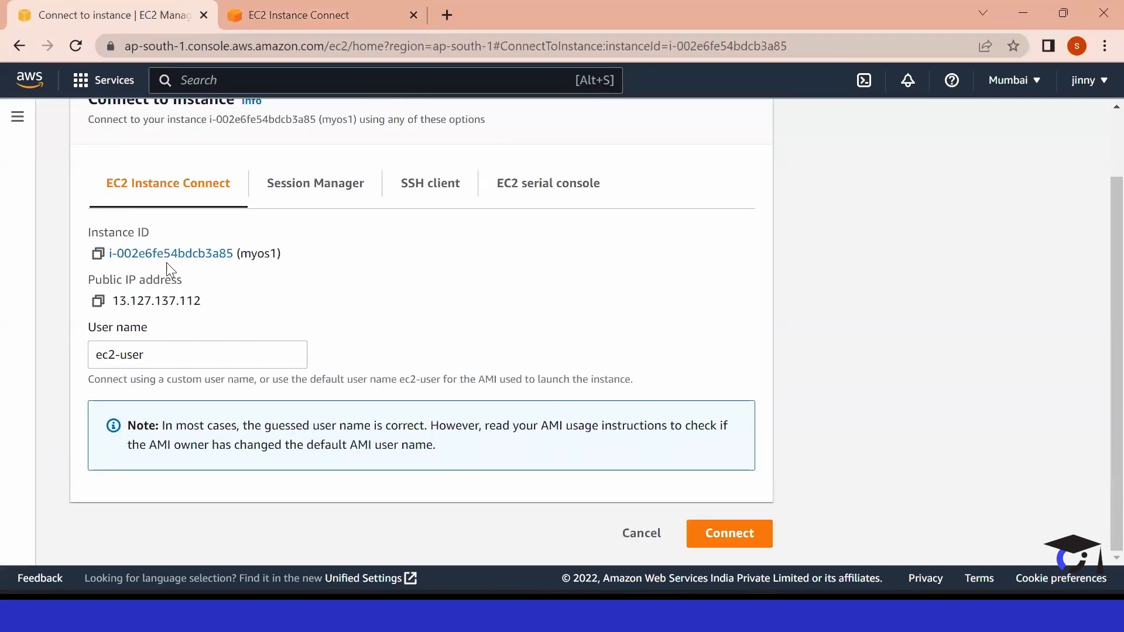
left_click(647, 537)
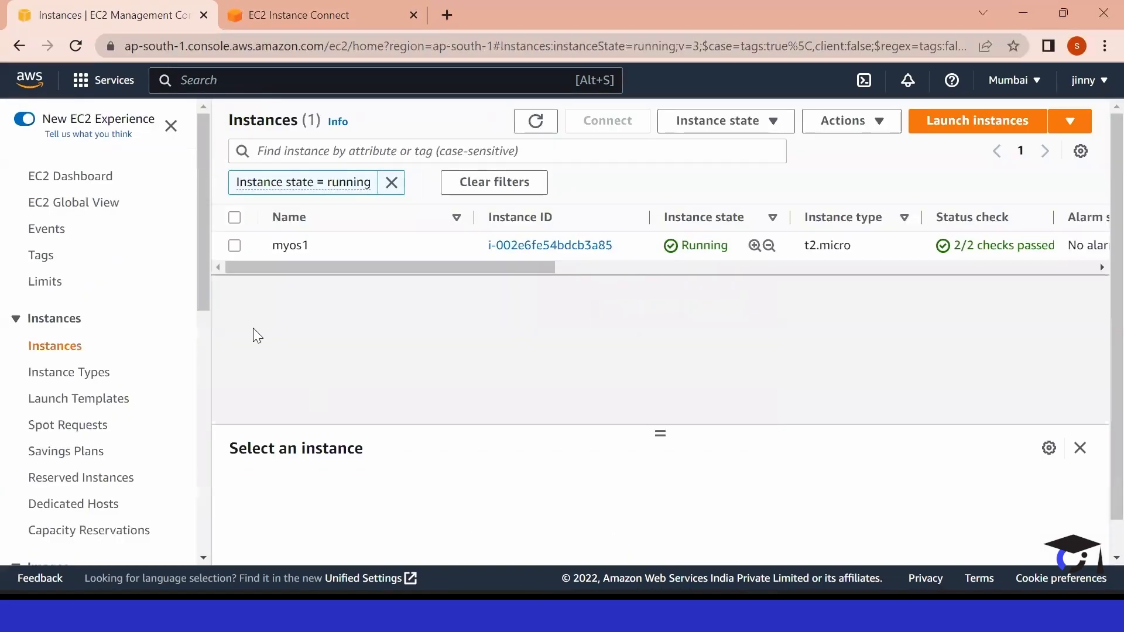
scroll(136, 426, "down", 5)
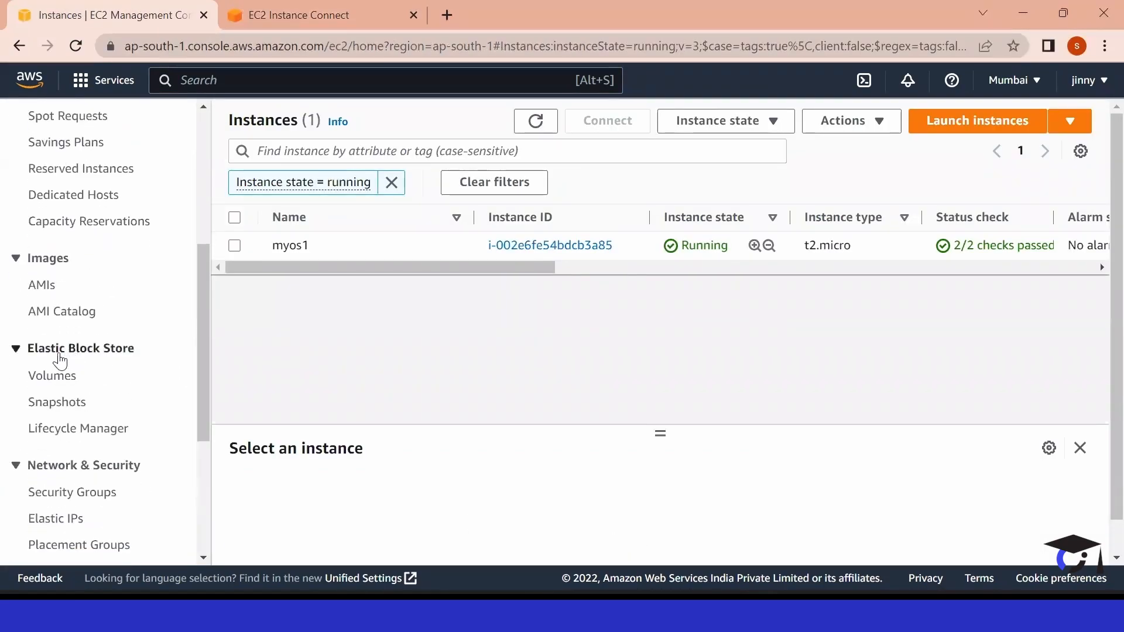
left_click(51, 377)
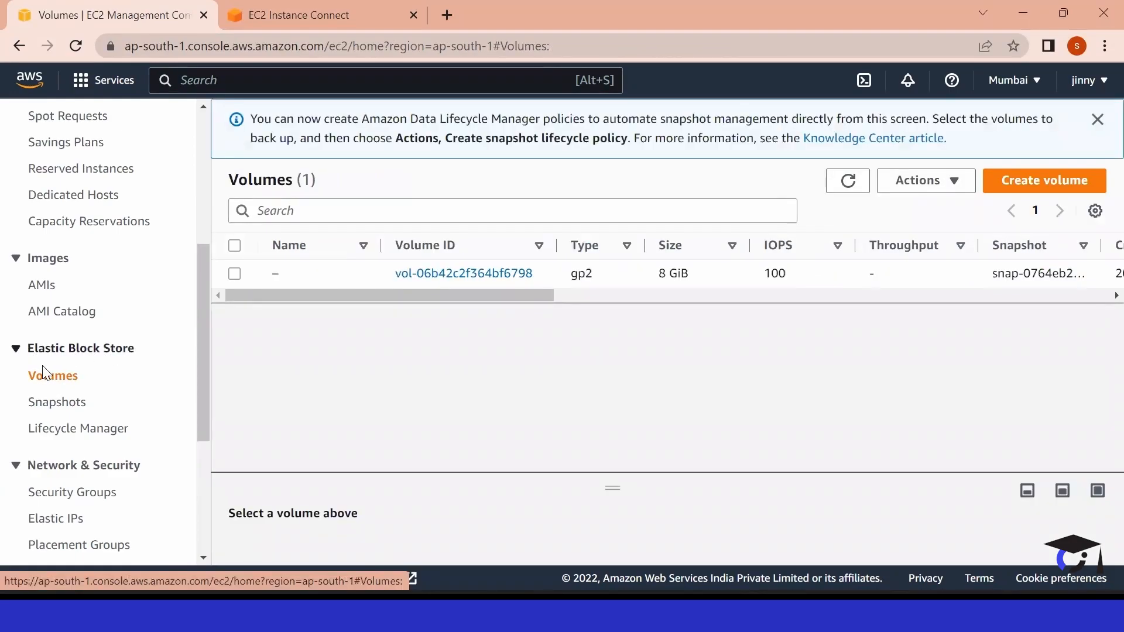
Step: Modify the instance's gp2 volume to a size of 15 GiB and confirm the modification
left_click(235, 273)
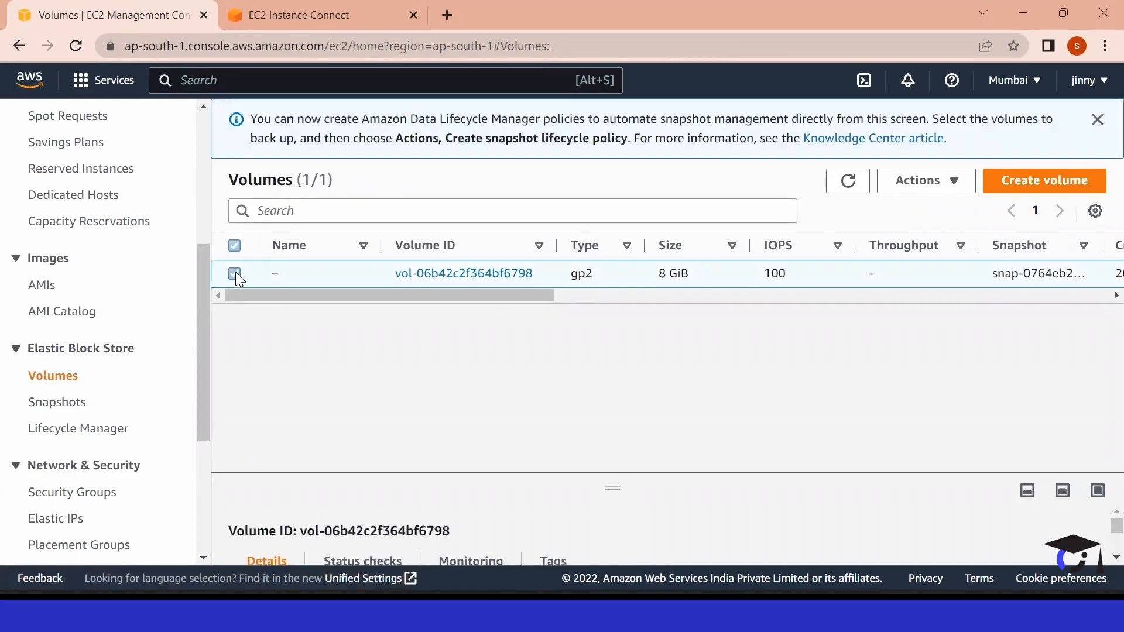
left_click(925, 186)
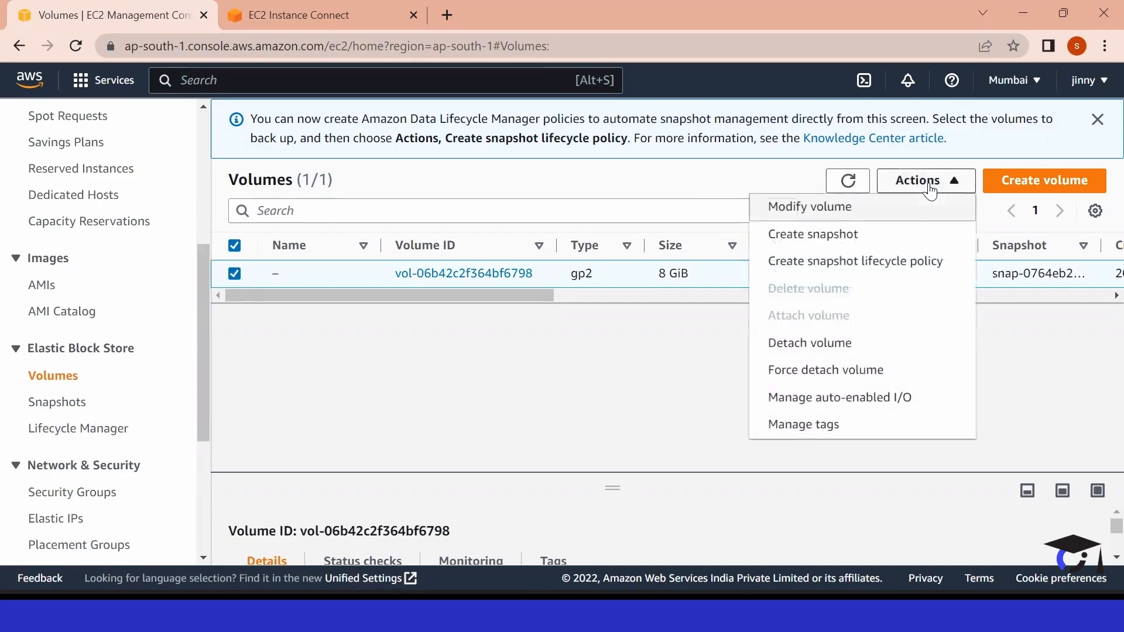
left_click(859, 209)
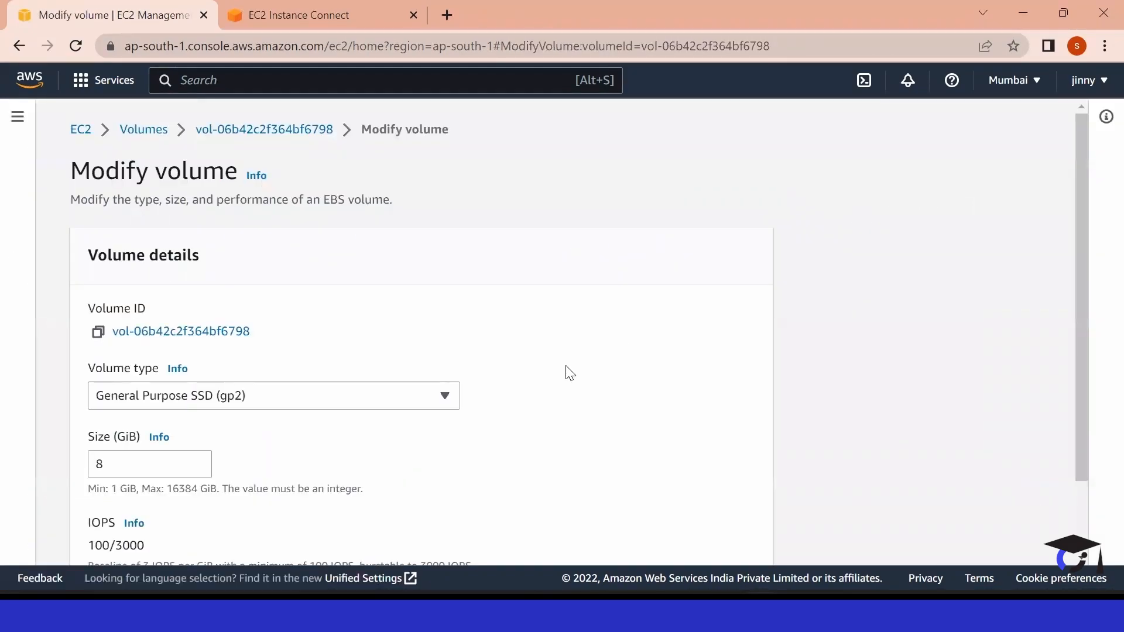
scroll(567, 371, "down", 2)
left_click(163, 376)
key("BackSpace")
type("15")
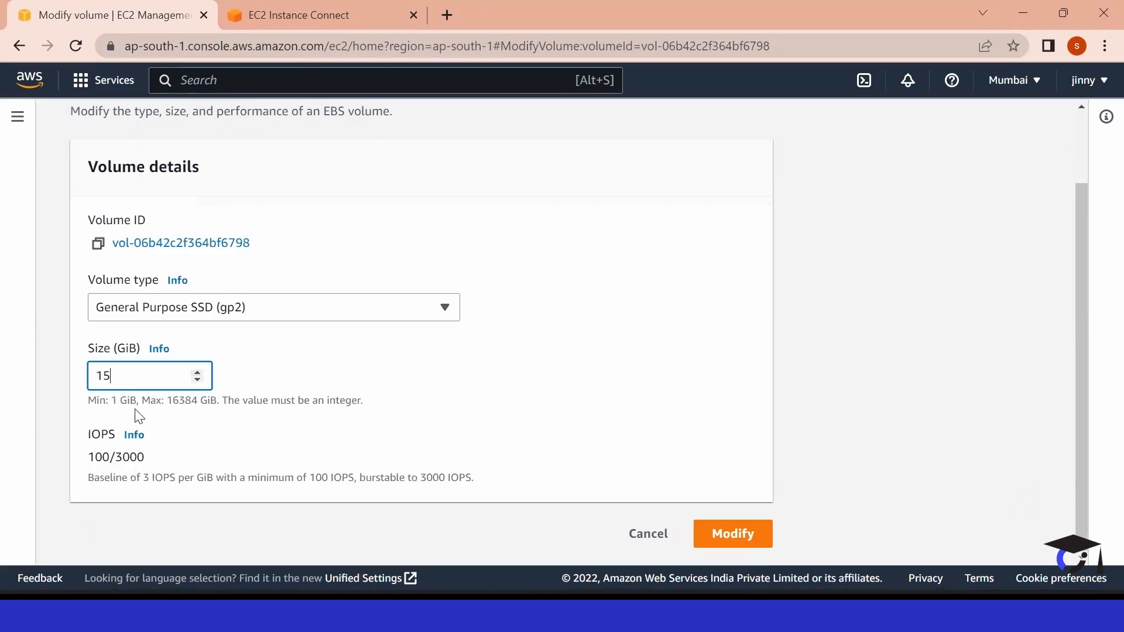
left_click(712, 538)
left_click(786, 485)
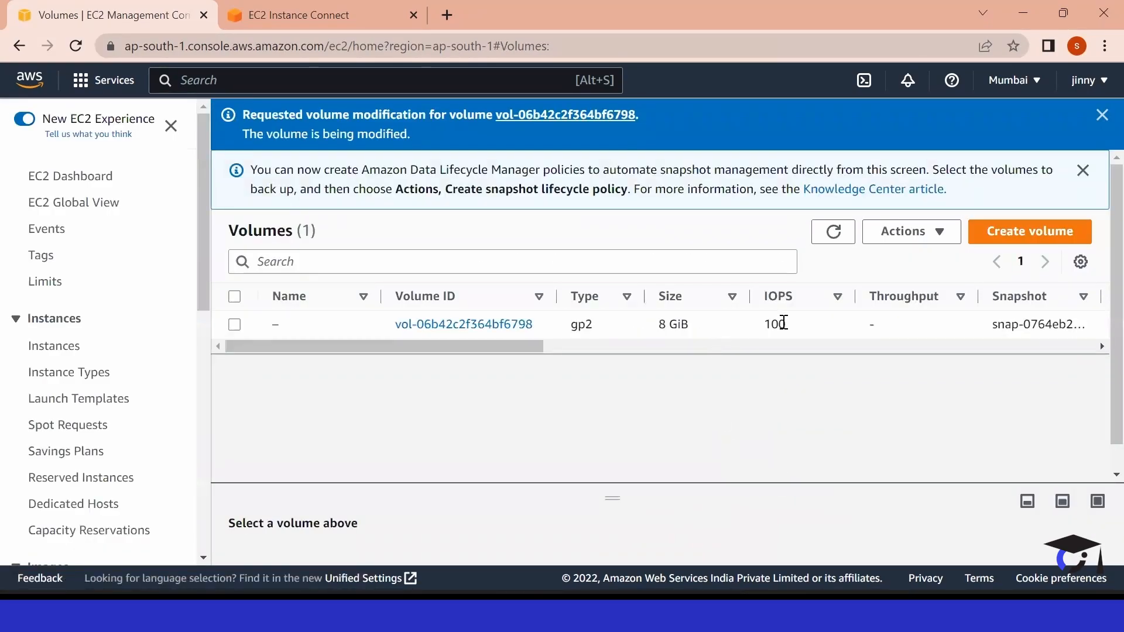
Step: Refresh the volumes list and check the modified volume's state and size
left_click_drag(659, 324, 697, 325)
left_click_drag(521, 345, 818, 353)
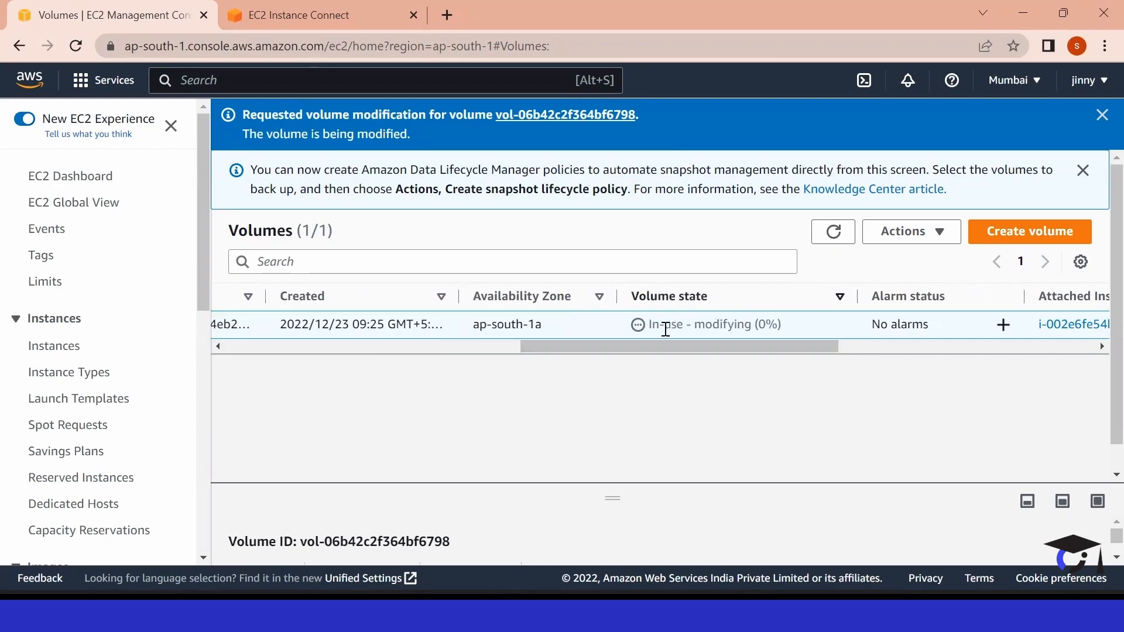
left_click(832, 240)
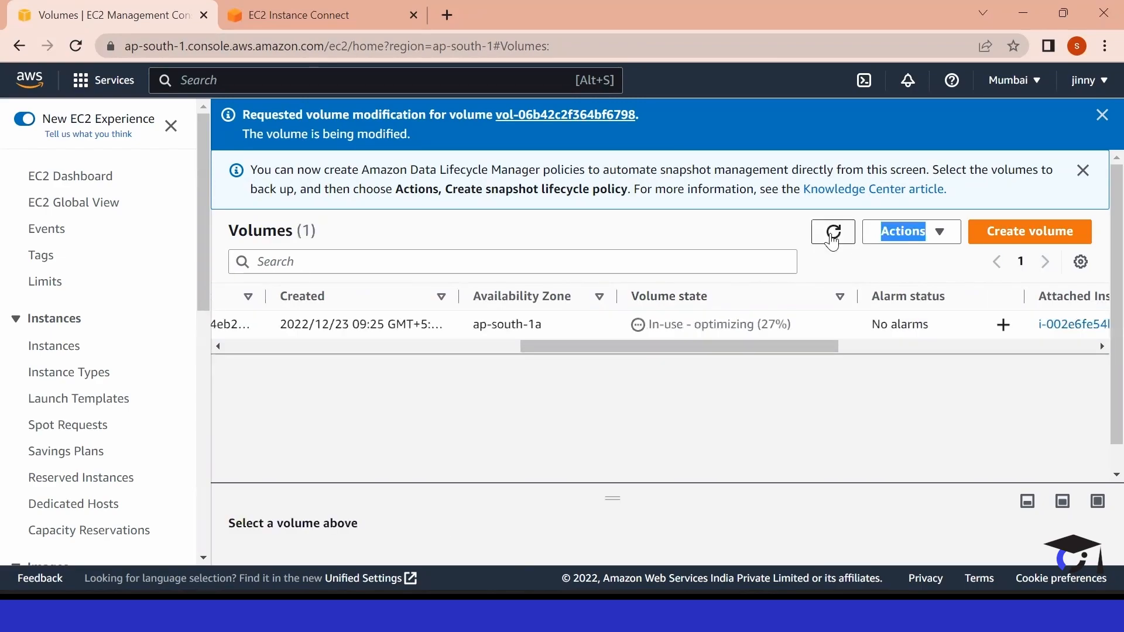
left_click_drag(511, 300, 800, 305)
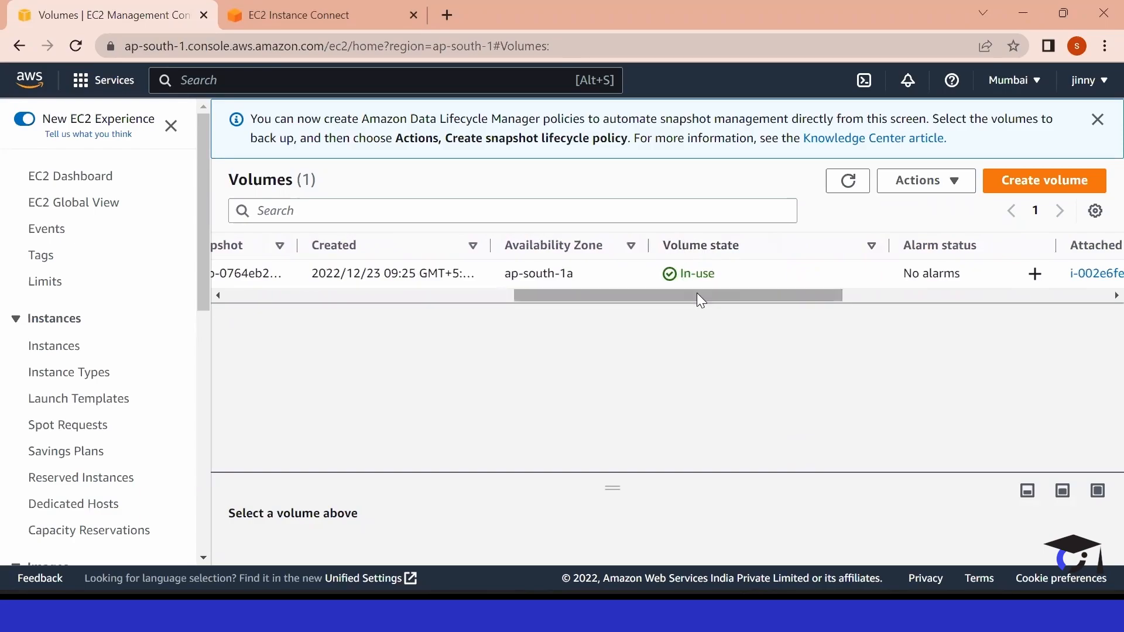
scroll(698, 293, "right", 5)
left_click_drag(701, 306, 421, 300)
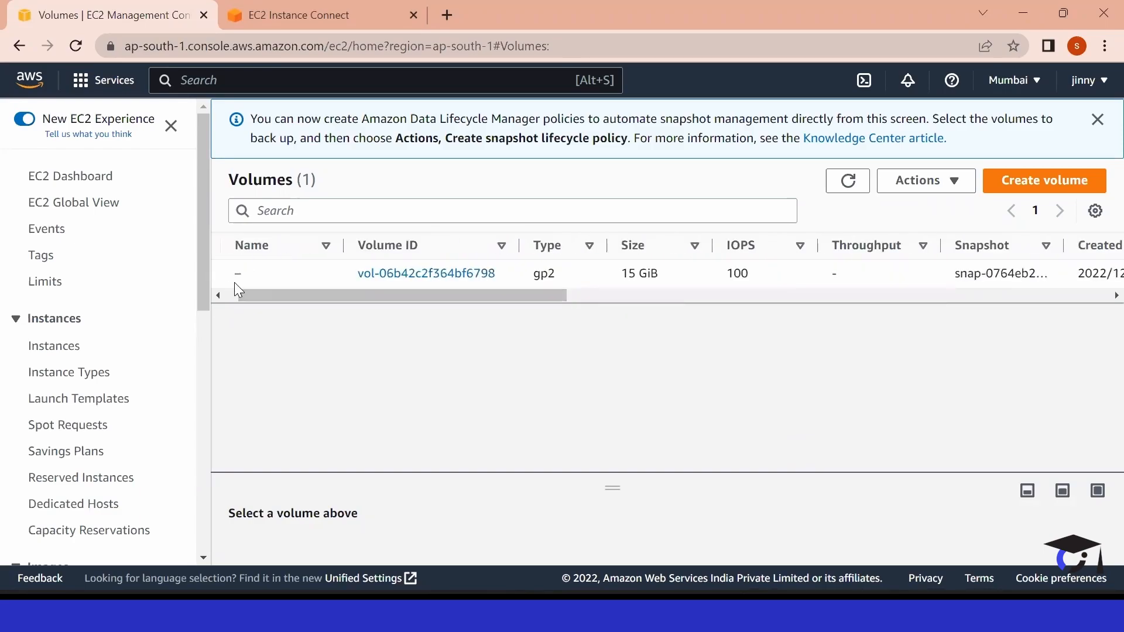
Step: Return to the instance's terminal and run fdisk -l to compare the /dev/xvda disk size with the /dev/xvda1 partition size
left_click(265, 15)
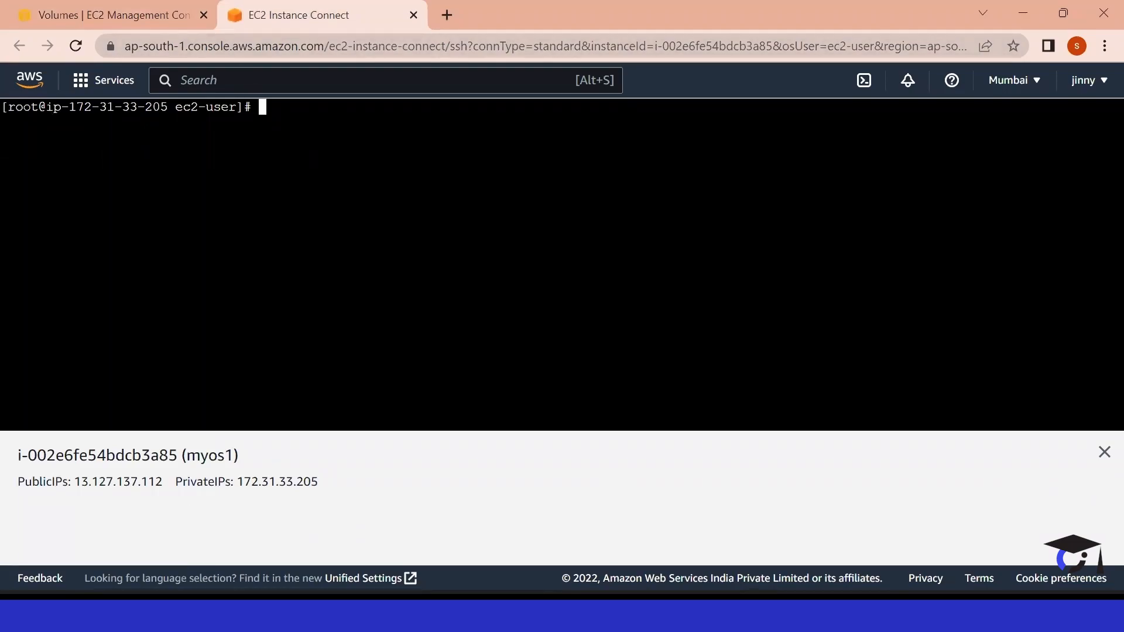
type("fdisk -l")
key("Return")
left_click_drag(1, 138, 175, 139)
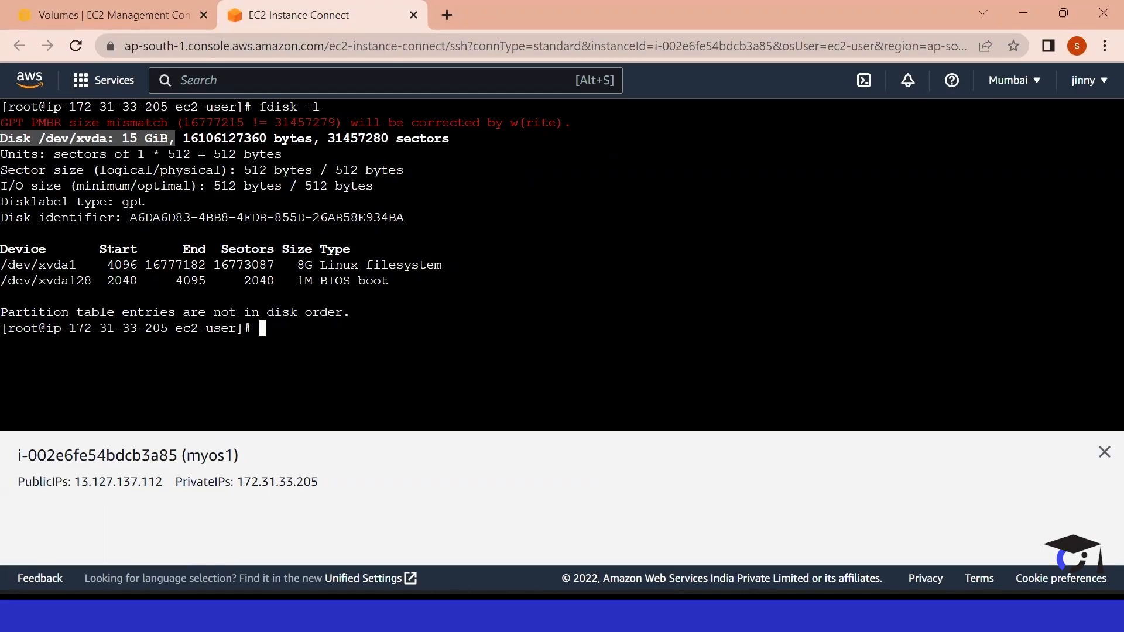
left_click_drag(2, 265, 320, 265)
key("alt+Tab")
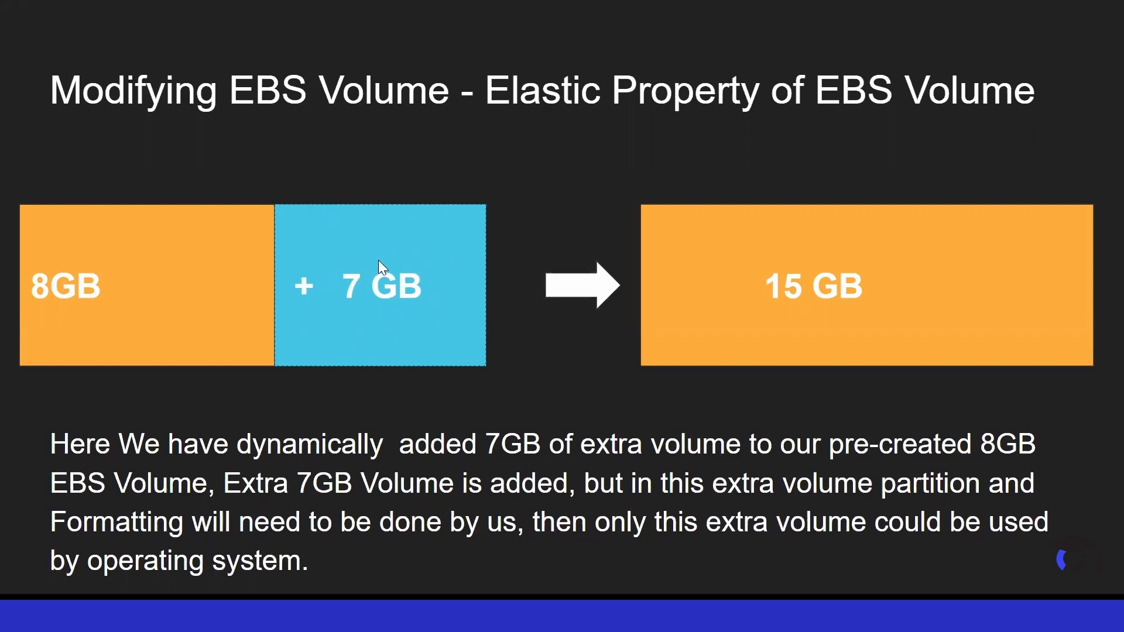
key("alt+Tab")
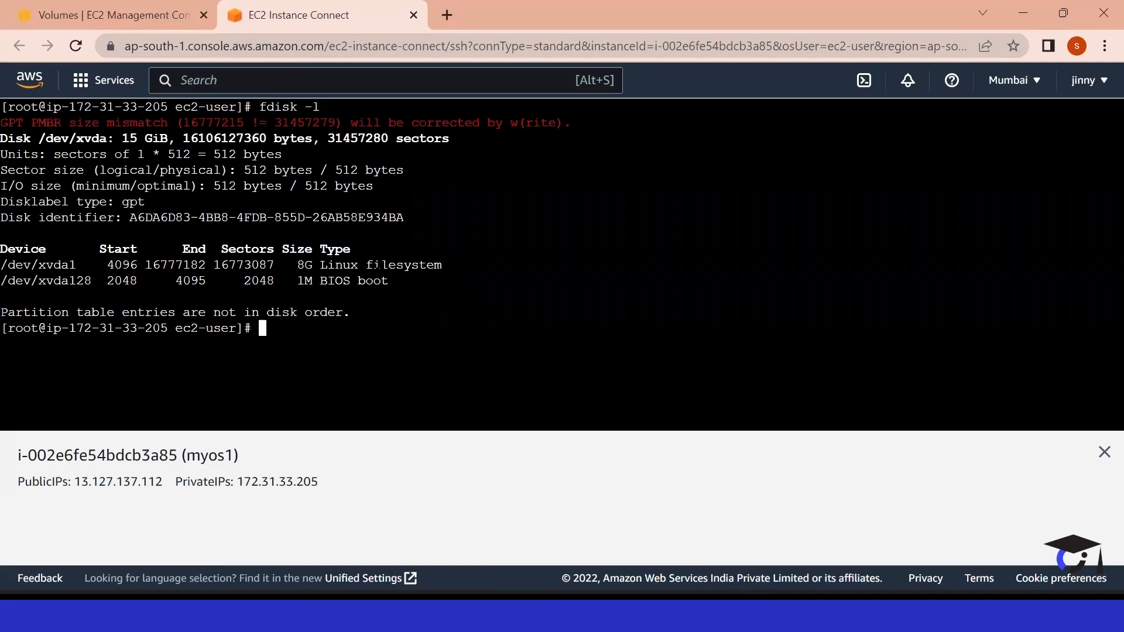
key("alt+Tab")
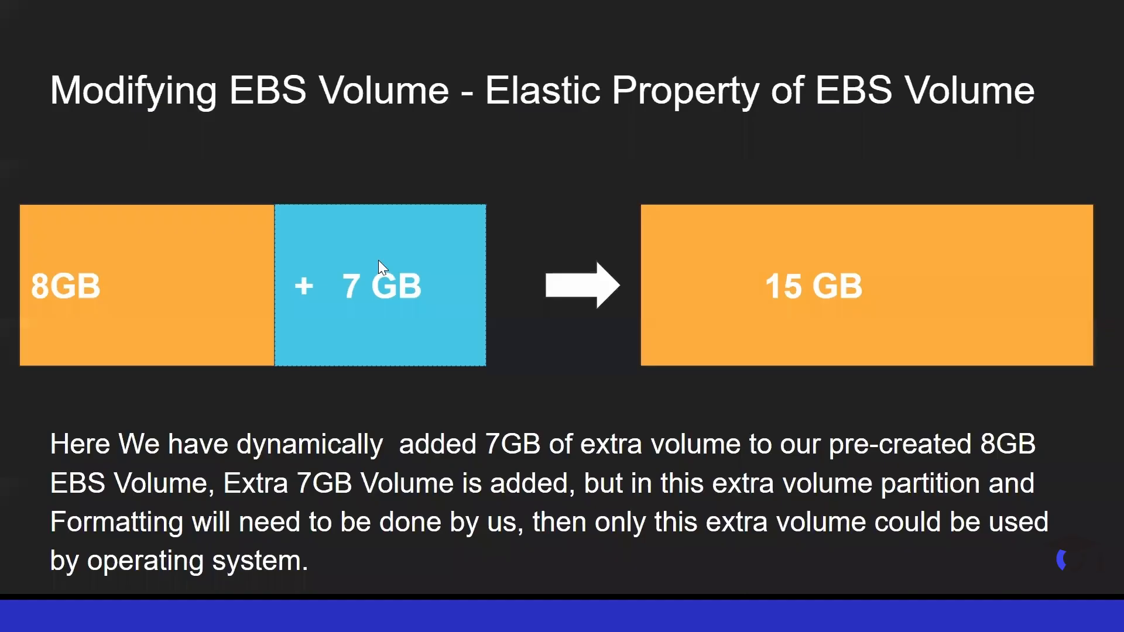
left_click(540, 245)
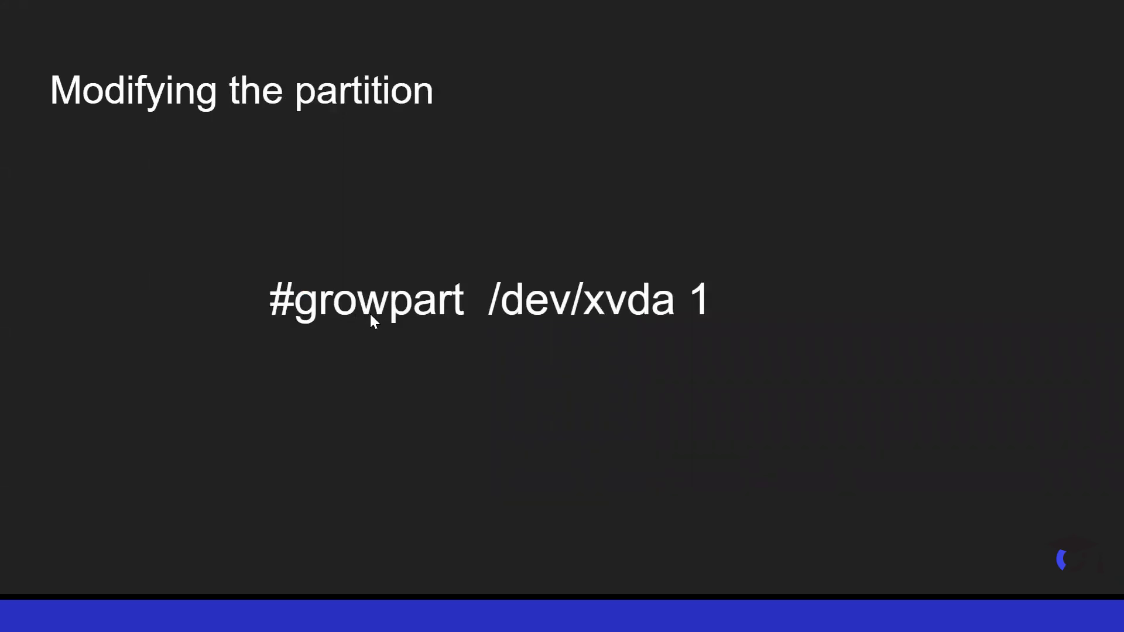
key("alt+Tab")
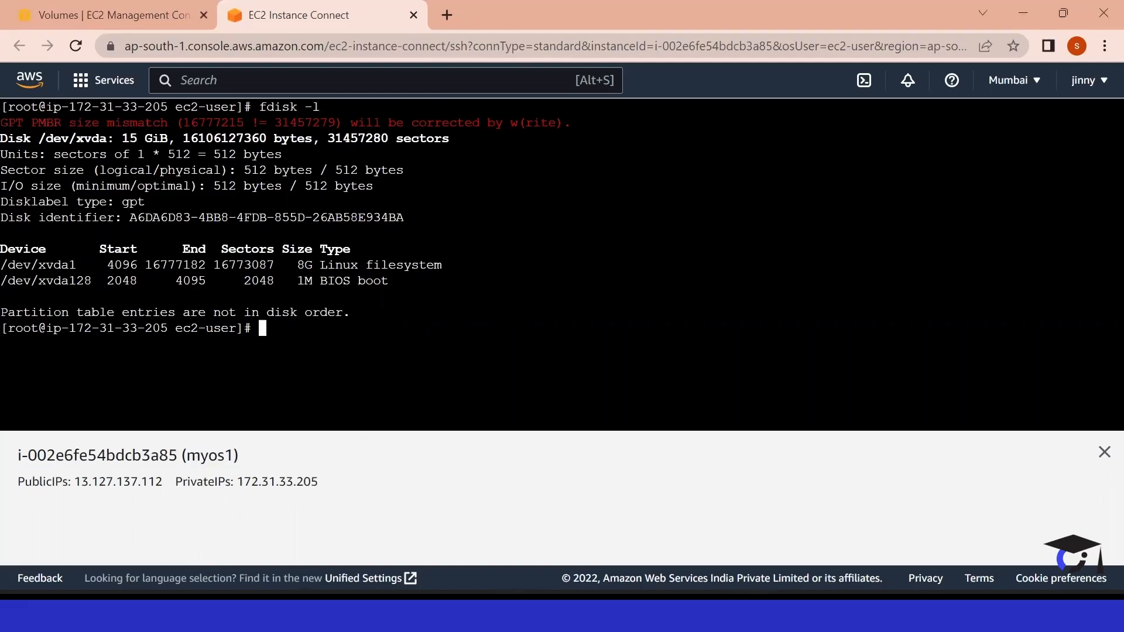
Step: Extend partition 1 of the disk with growpart /dev/xvda 1 and check the command's output
type("growpart")
left_click_drag(2, 264, 76, 264)
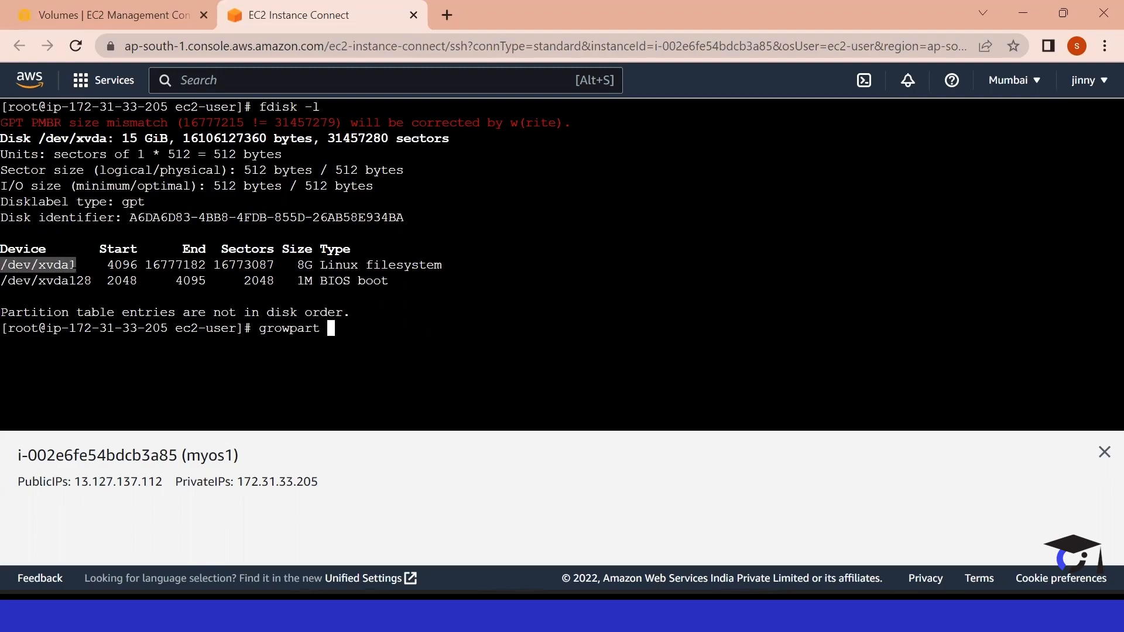
type("/dev/xvda 1")
key("Return")
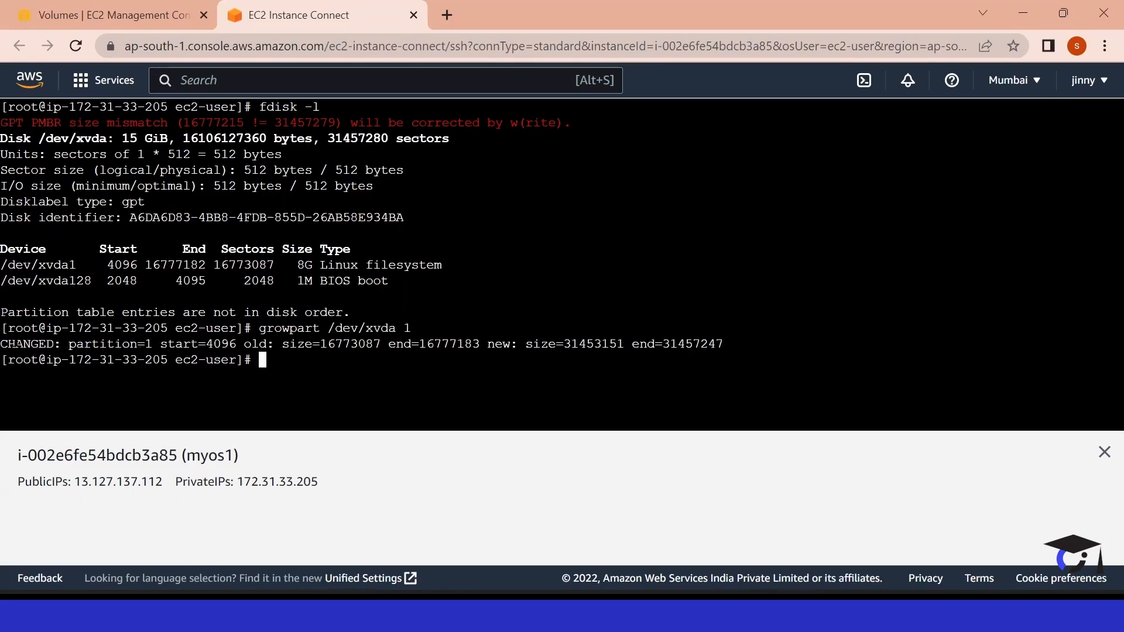
left_click_drag(14, 344, 243, 343)
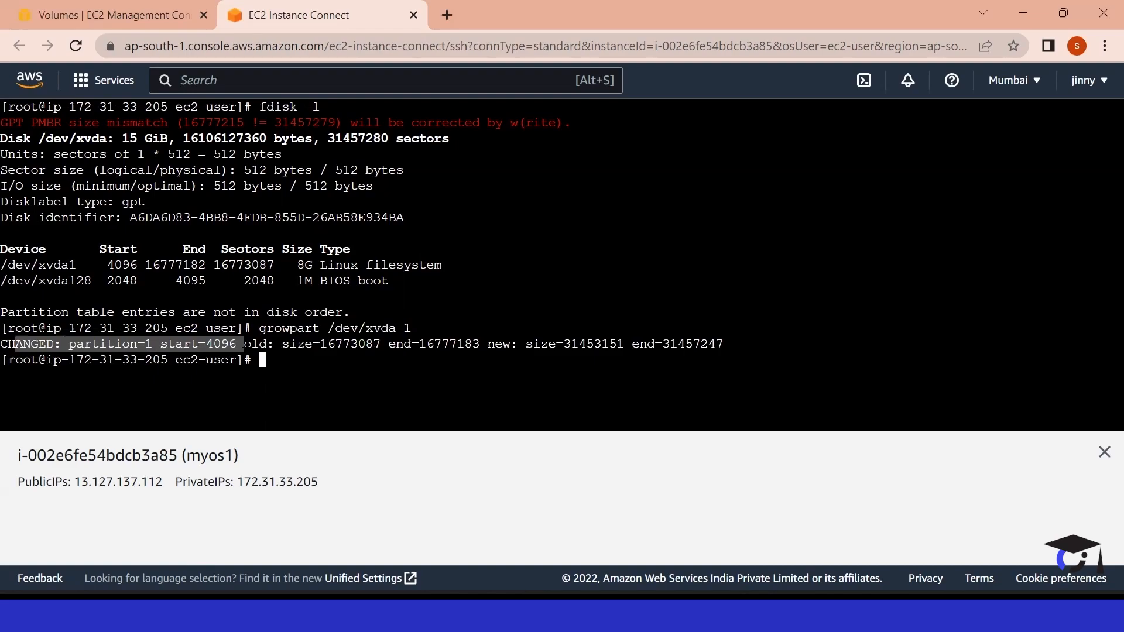
Step: Run fdisk -l again and compare the /dev/xvda disk size with the /dev/xvda1 partition size
left_click(244, 344)
type("fdisk -")
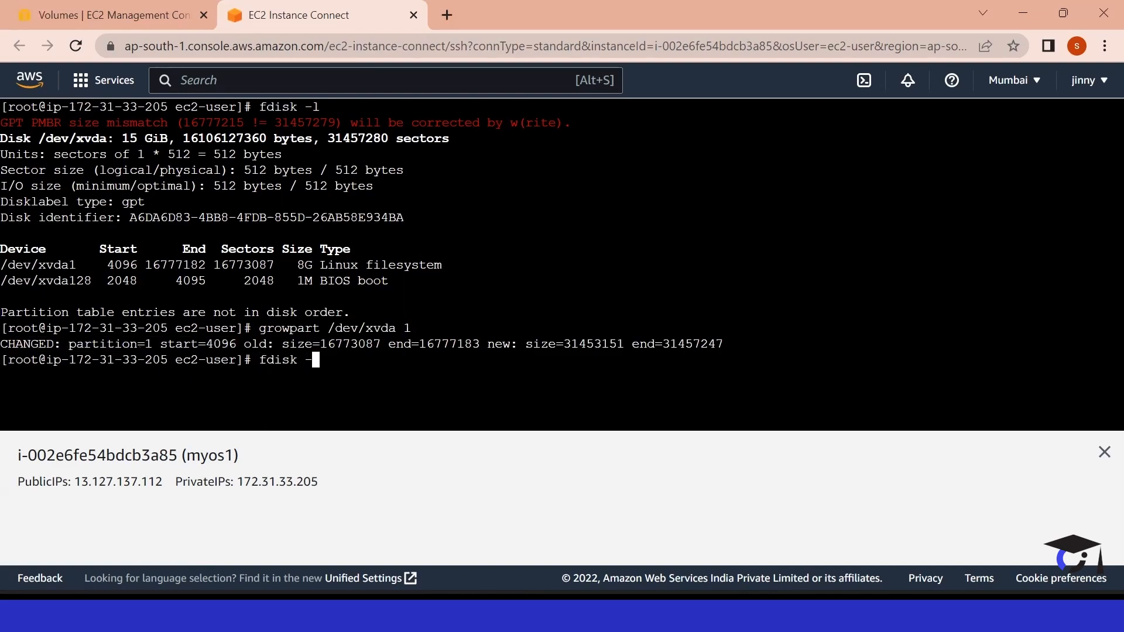
type("l")
key("Return")
left_click_drag(91, 233, 174, 233)
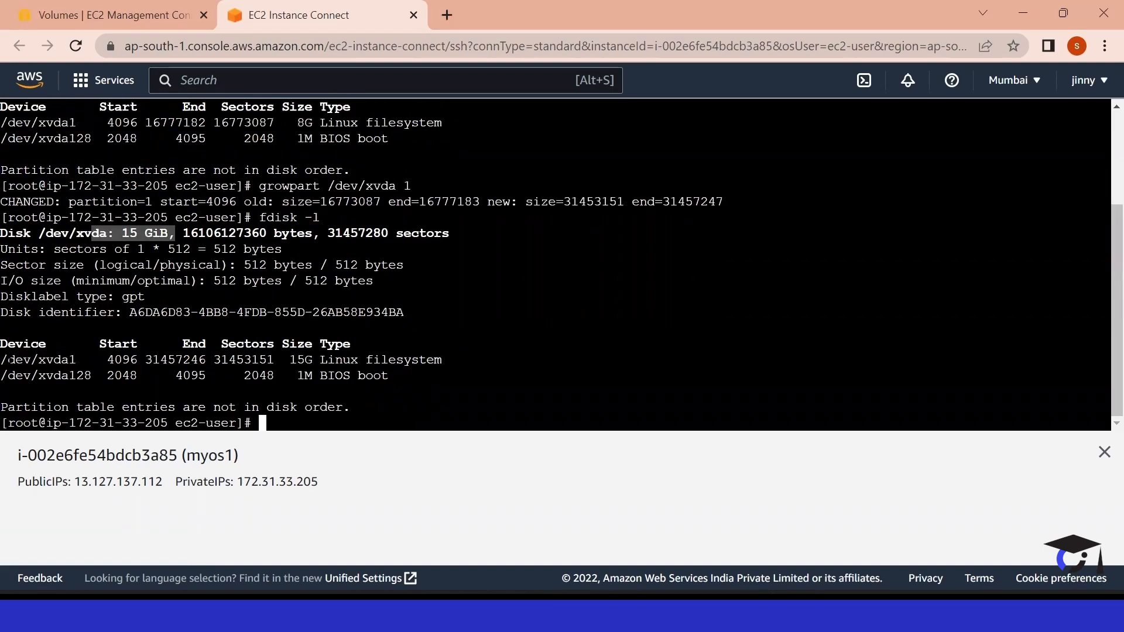
left_click_drag(3, 359, 496, 359)
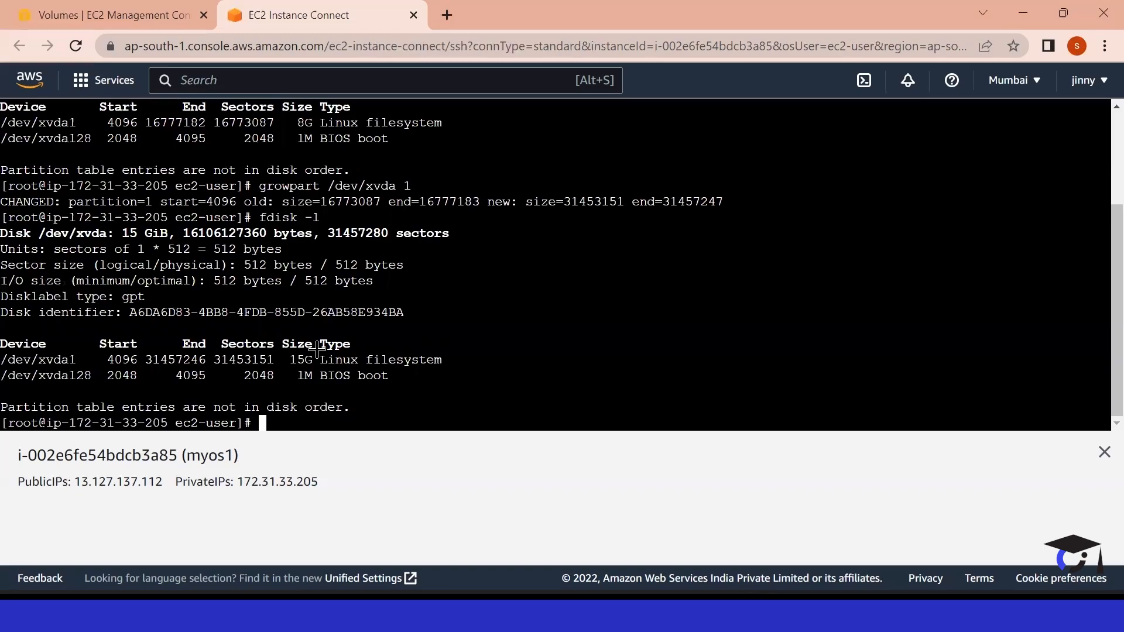
Step: Run df -h and check the size of the /dev/xvda1 file system mounted on /
type("df -h")
key("Return")
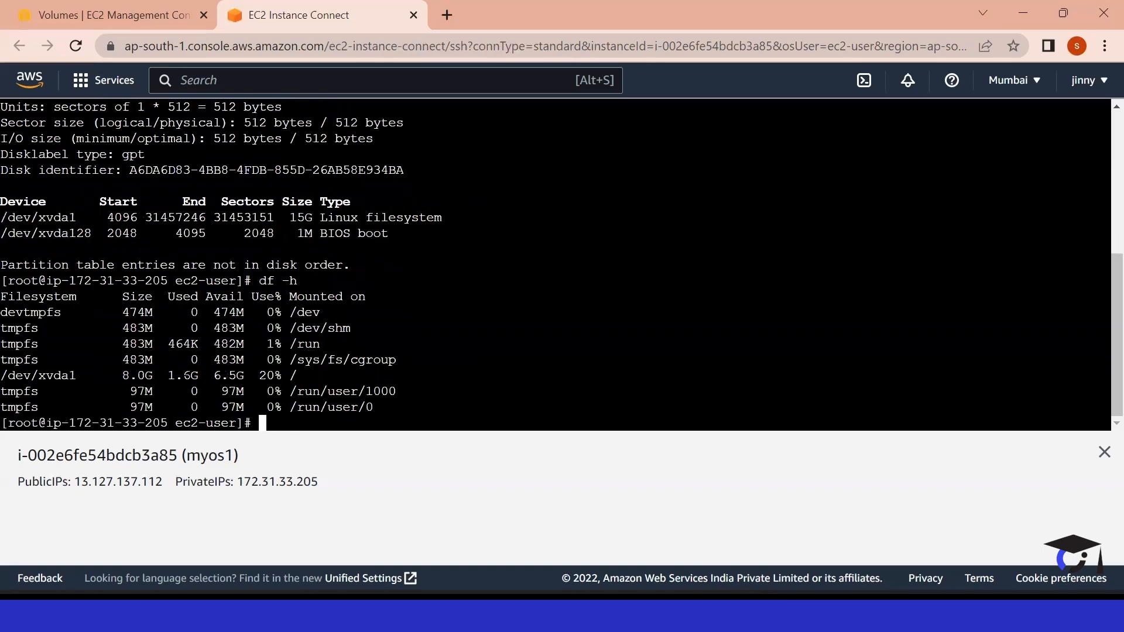
left_click_drag(3, 375, 312, 377)
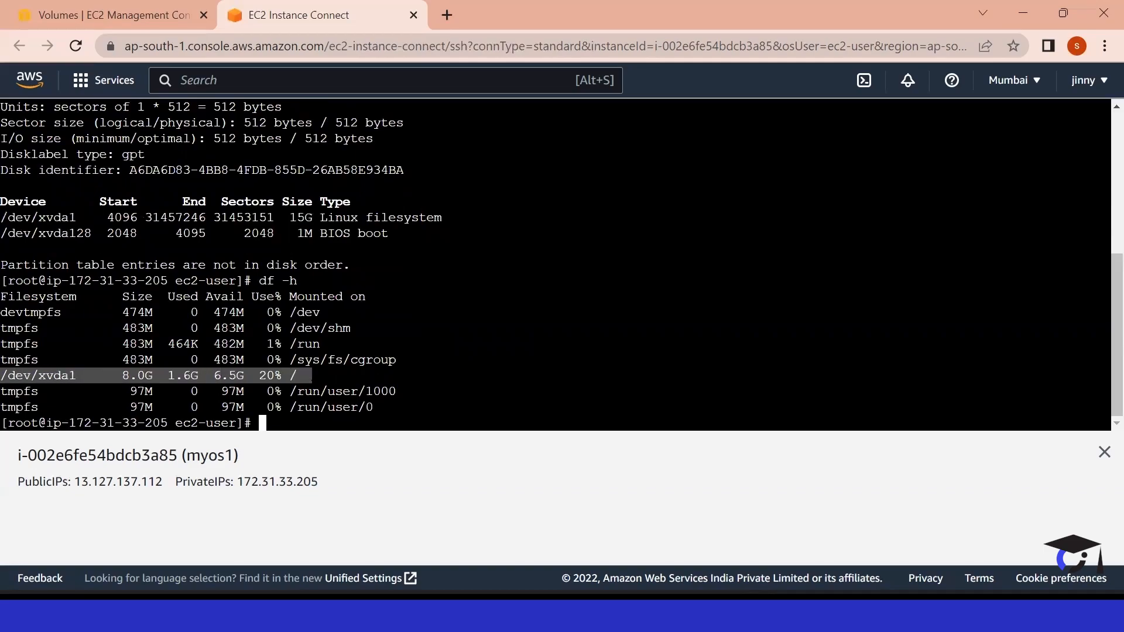
left_click_drag(122, 375, 153, 376)
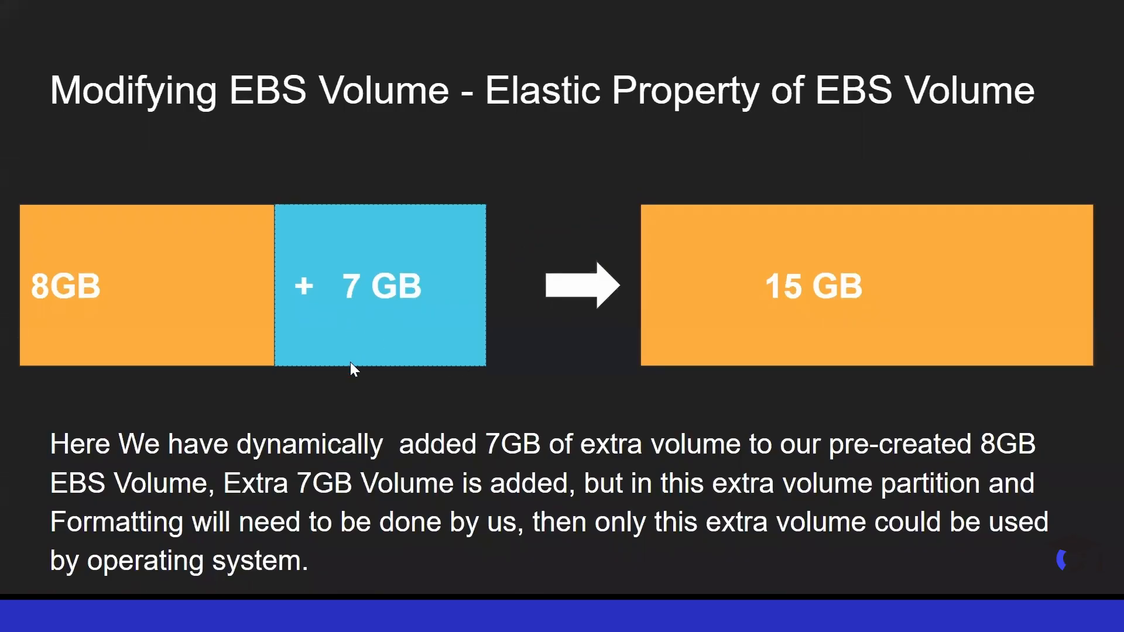
key("Right")
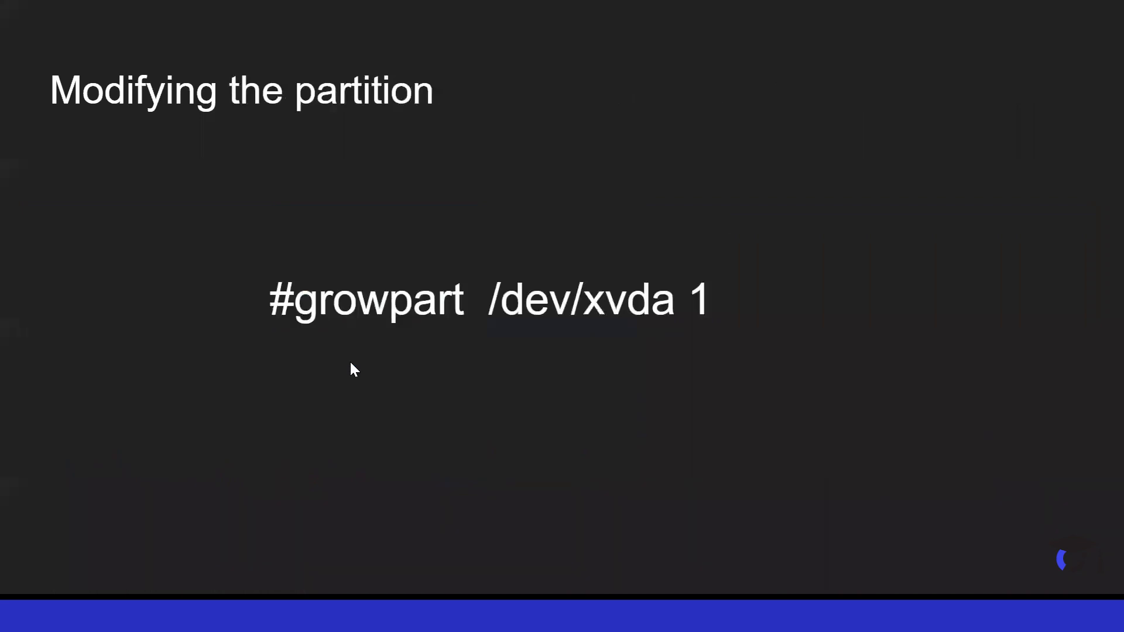
key("Right")
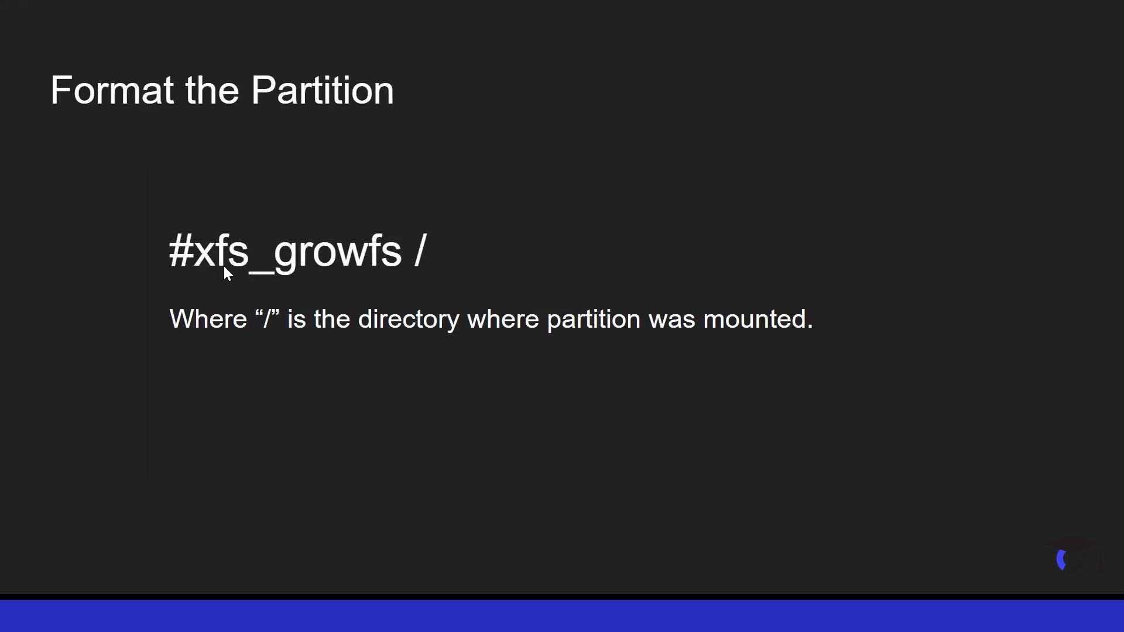
Step: Return to the instance's terminal, clear it and grow the root file system with xfs_growfs /
key("alt+Tab")
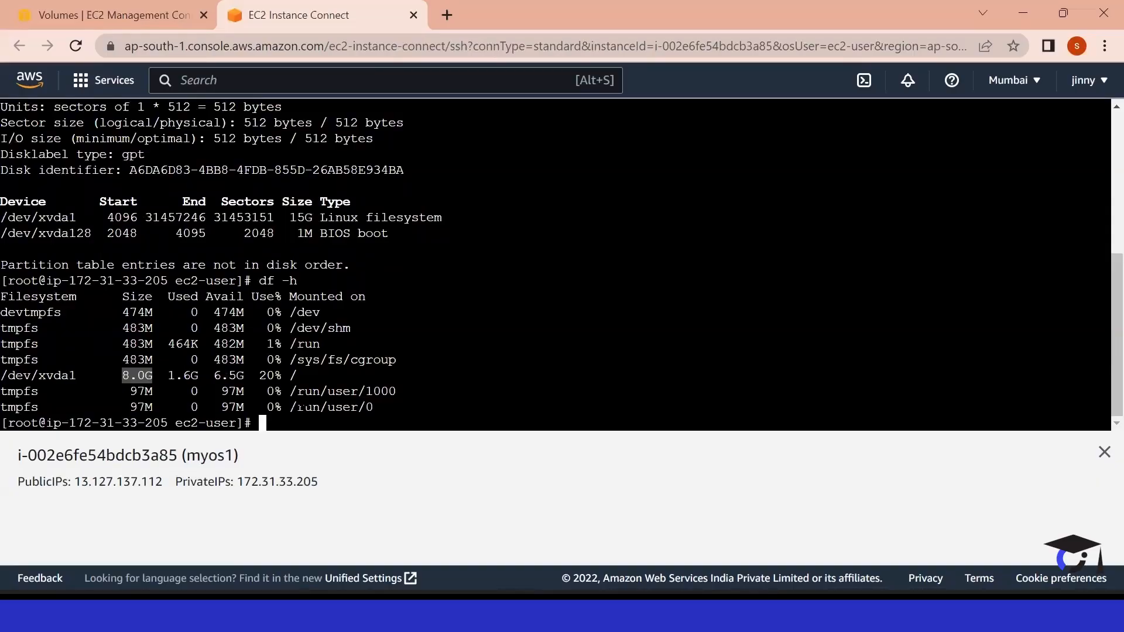
left_click(300, 407)
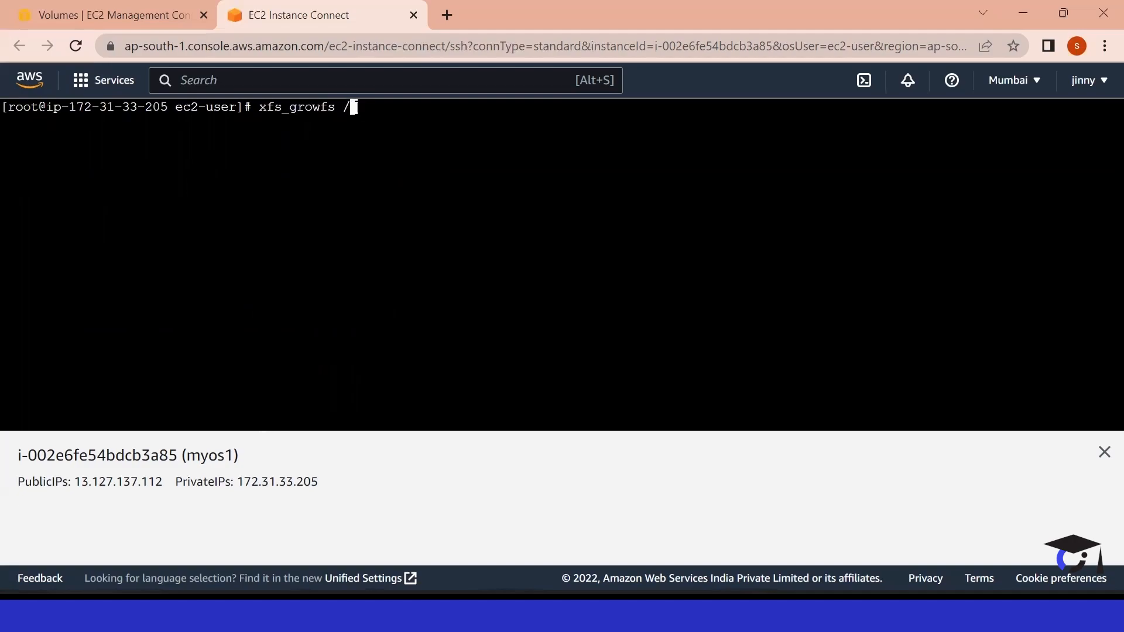
key("Return")
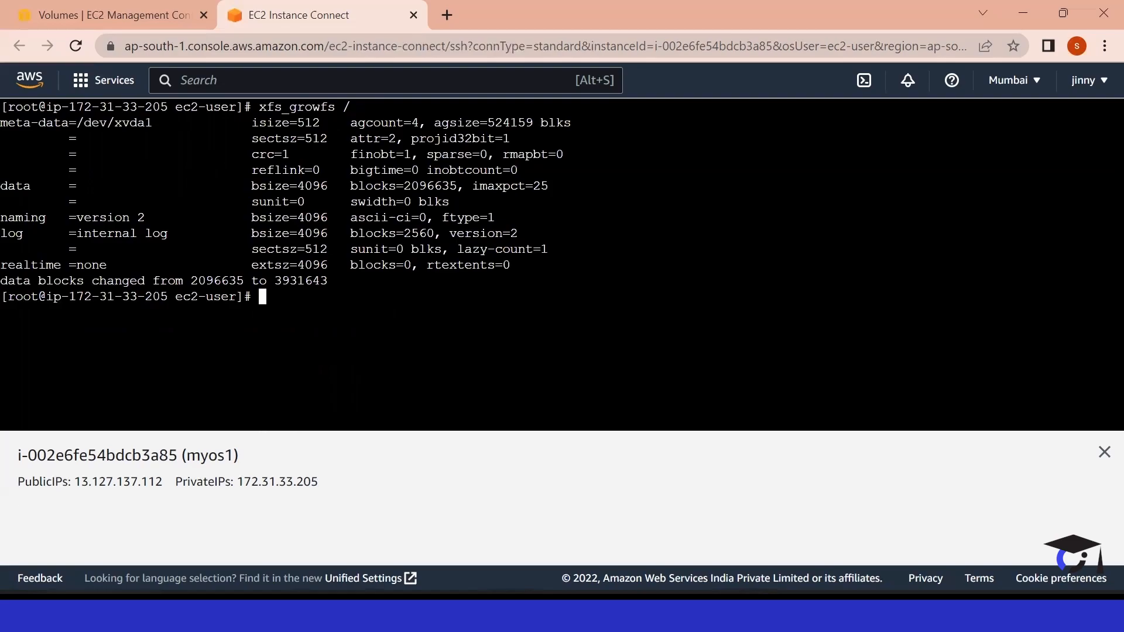
Step: Run df -h again to verify the size of the grown /dev/xvda1 root file system
type("df -h")
key("Return")
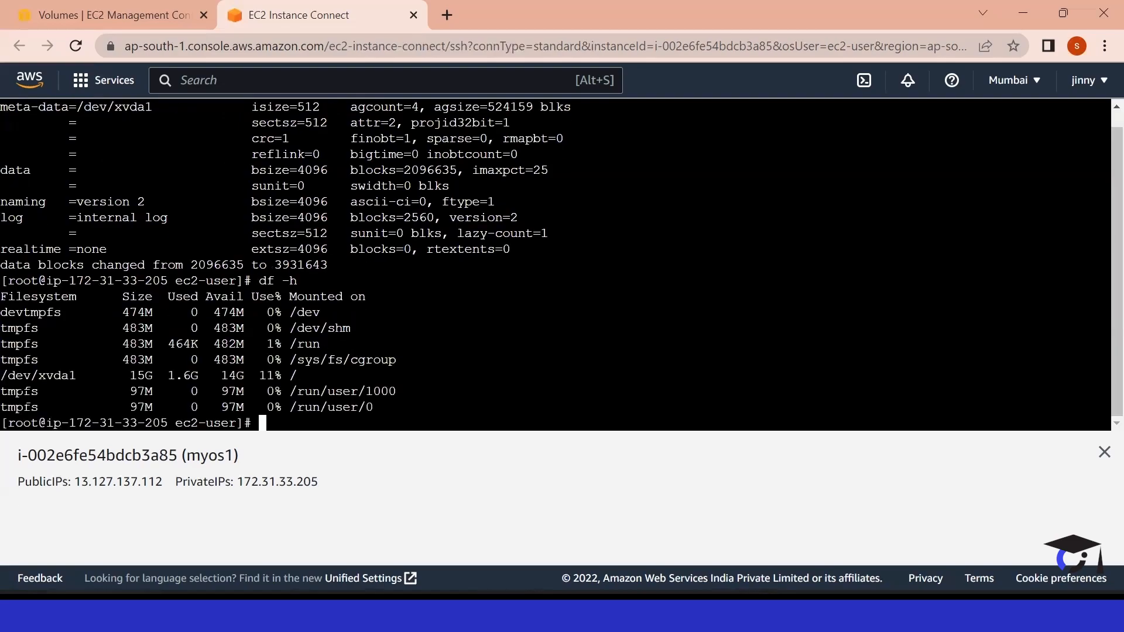
left_click_drag(2, 376, 303, 376)
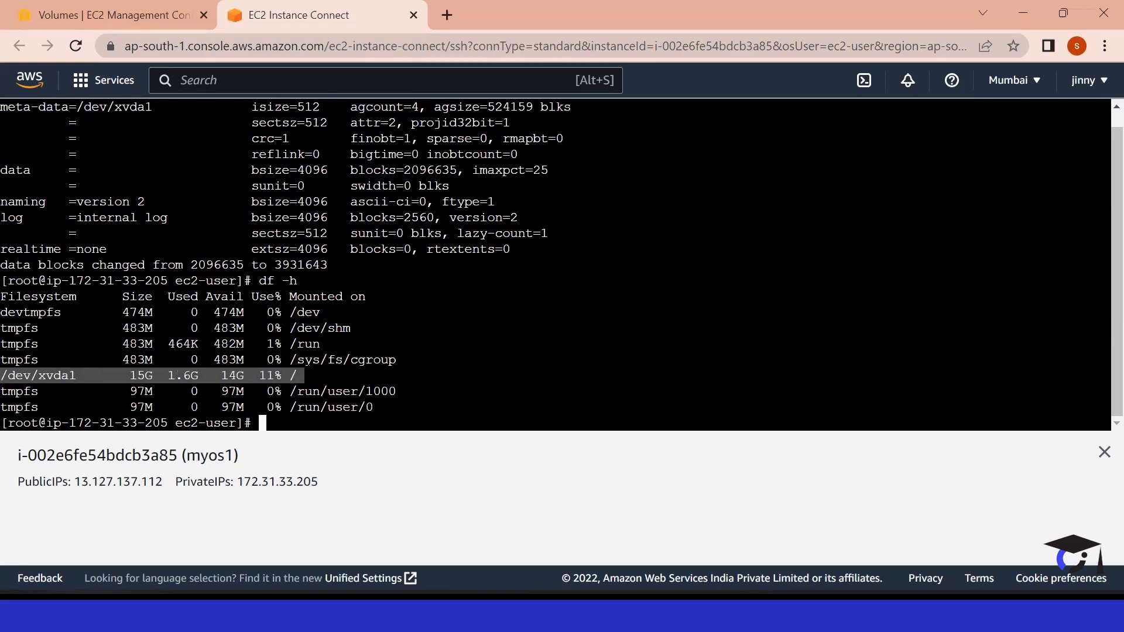
Step: Clear the terminal, then change to the root directory with cd / and list its contents with ls
key("ctrl+l")
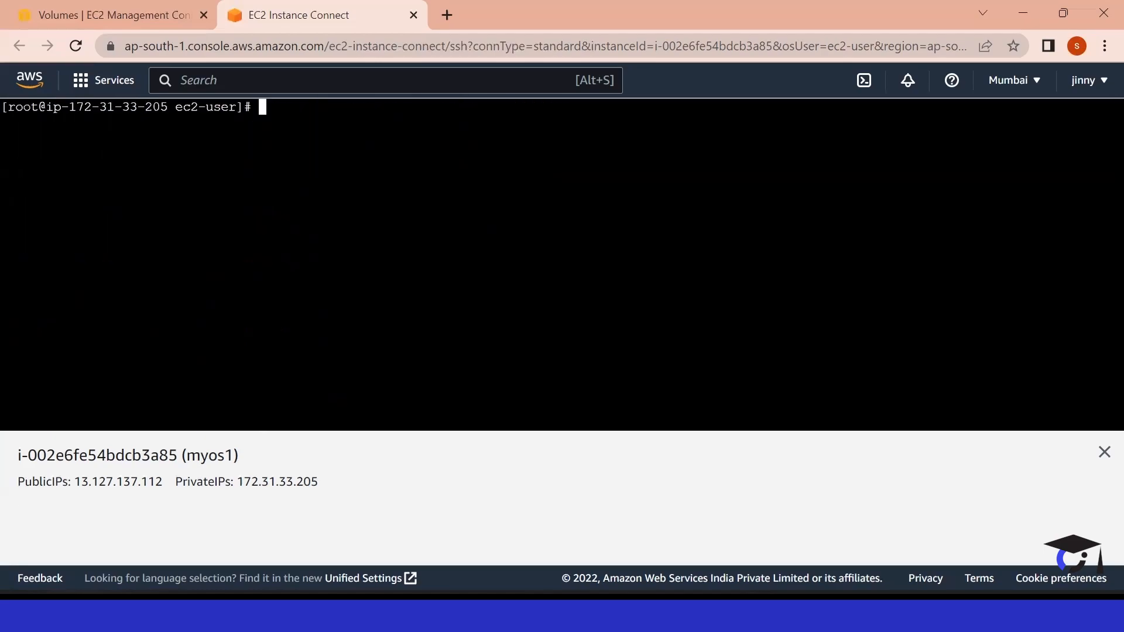
type("cd /")
key("Return")
type("l")
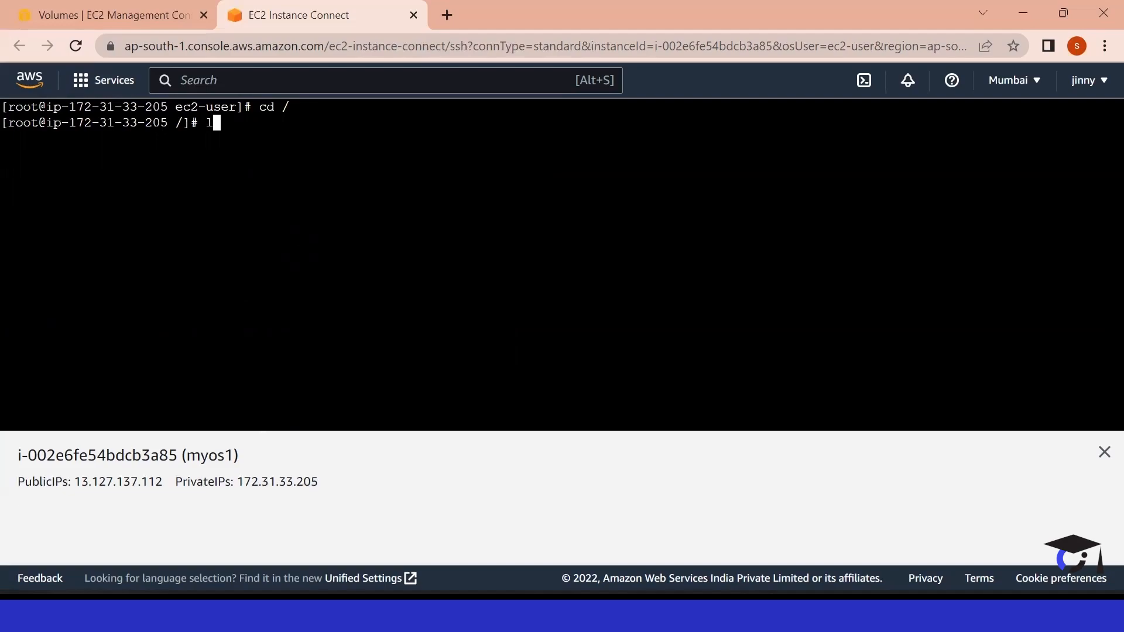
type("s")
key("Return")
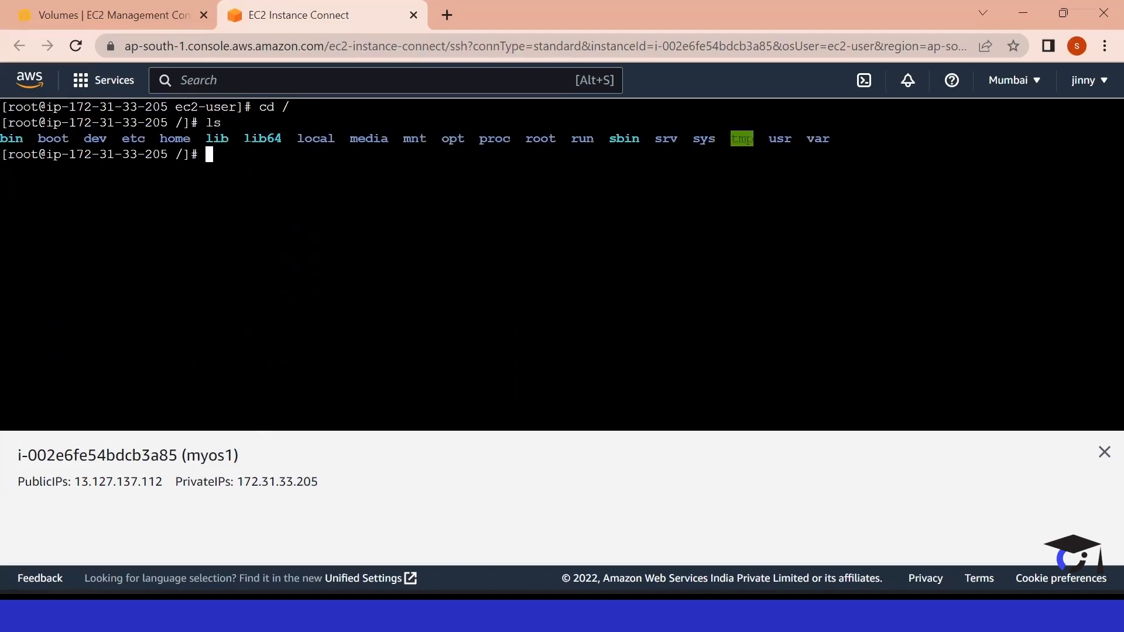